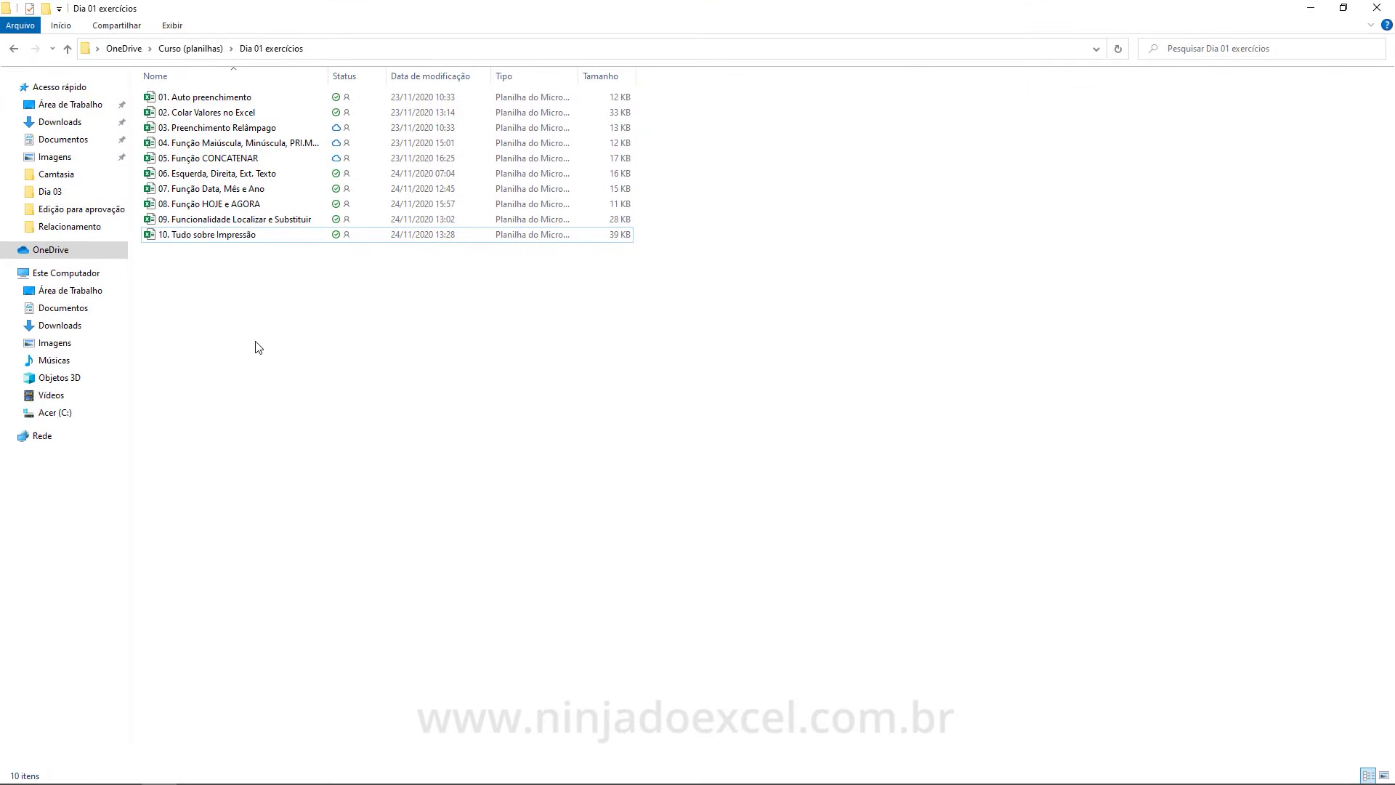
Copy the Dia 01 exercícios folder path from Explorer's address bar and switch to the blank Excel workbook
{"action": "left_click", "coordinate": [213, 101]}
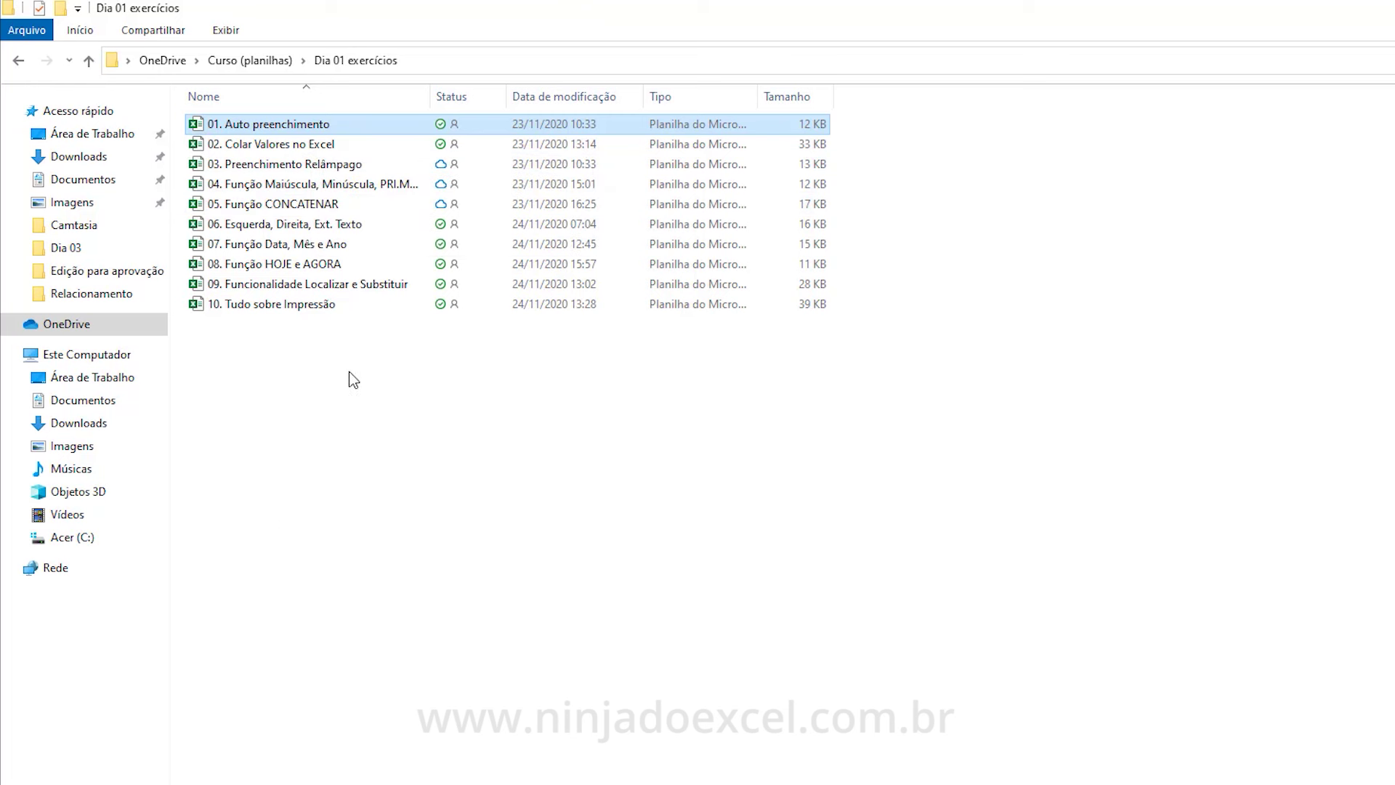
{"action": "left_click", "coordinate": [459, 61]}
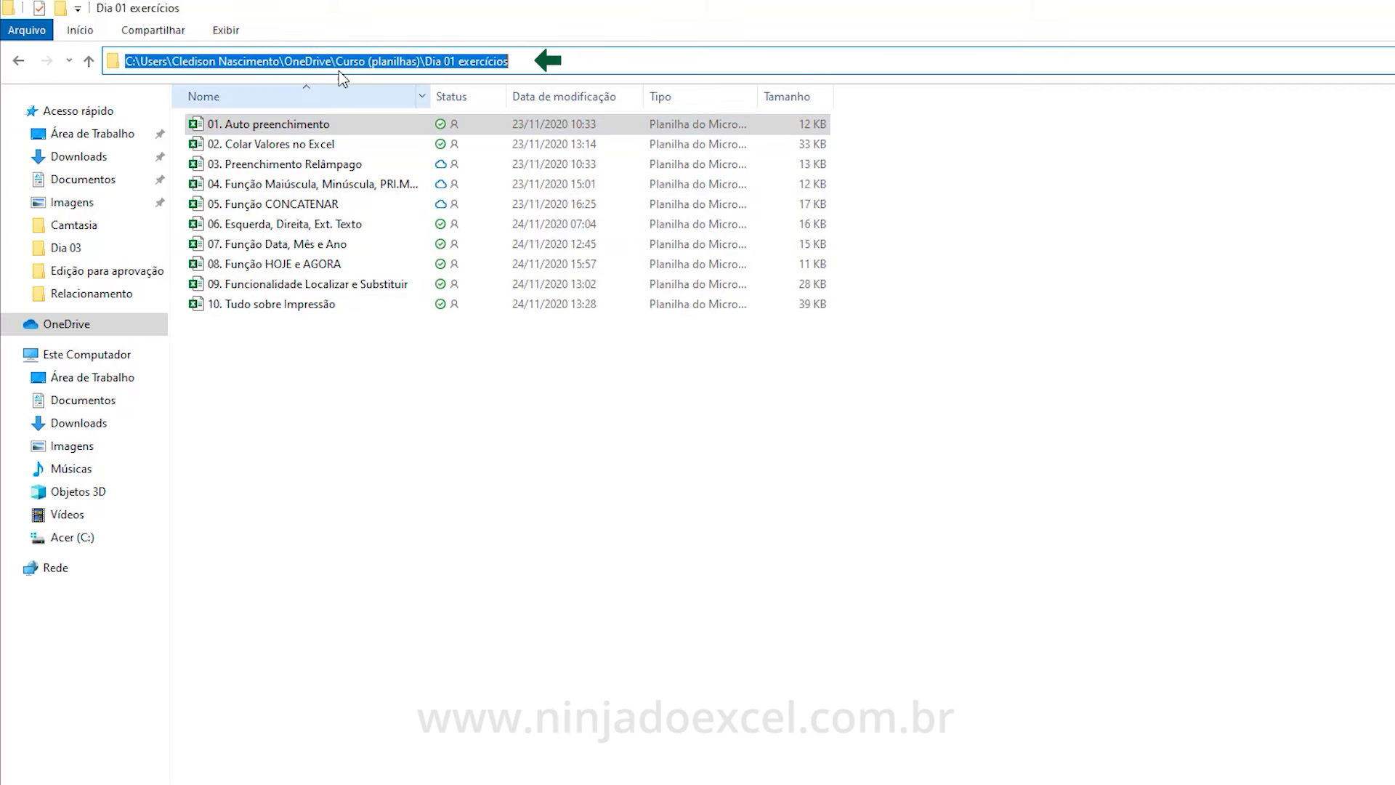
{"action": "key", "text": "ctrl+c"}
{"action": "right_click", "coordinate": [464, 61]}
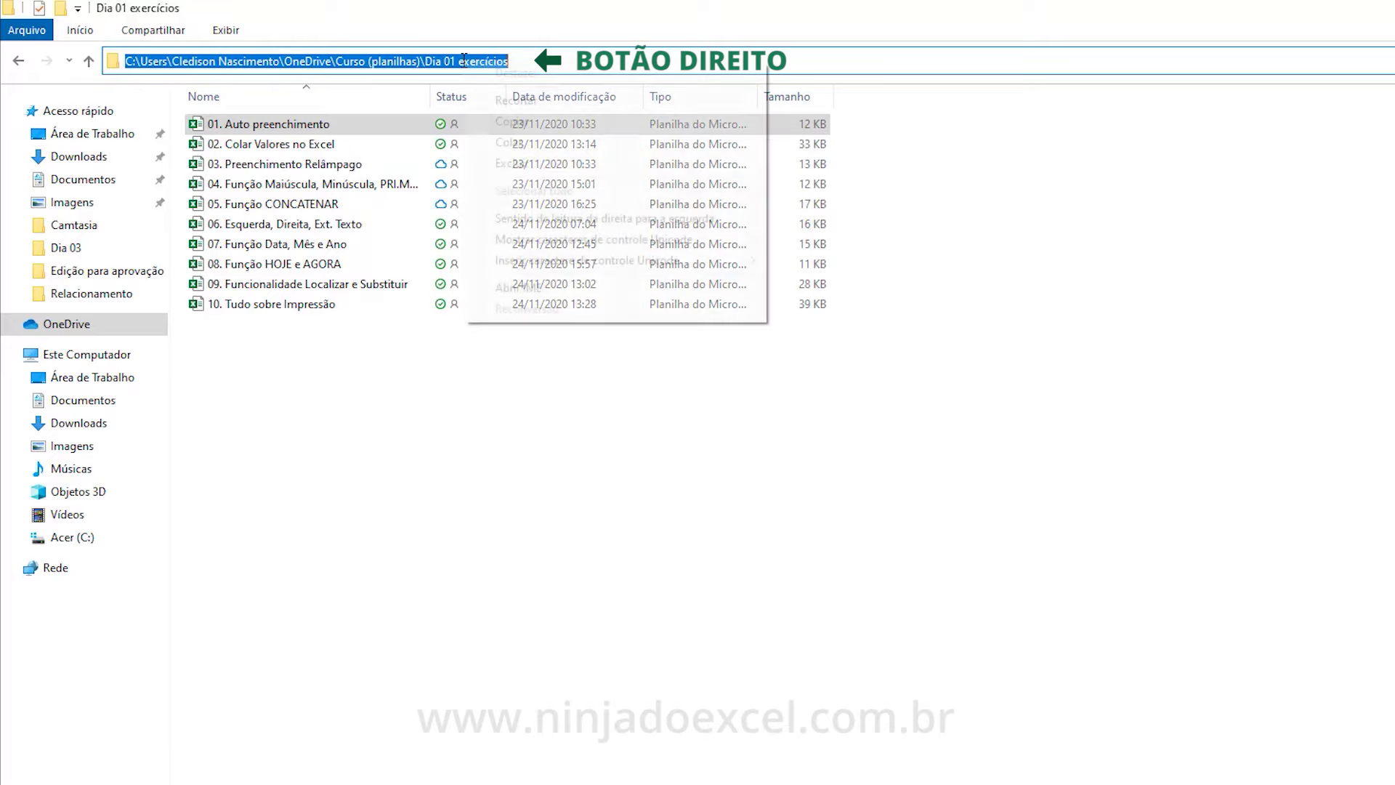
{"action": "left_click", "coordinate": [509, 122]}
{"action": "left_click", "coordinate": [430, 459]}
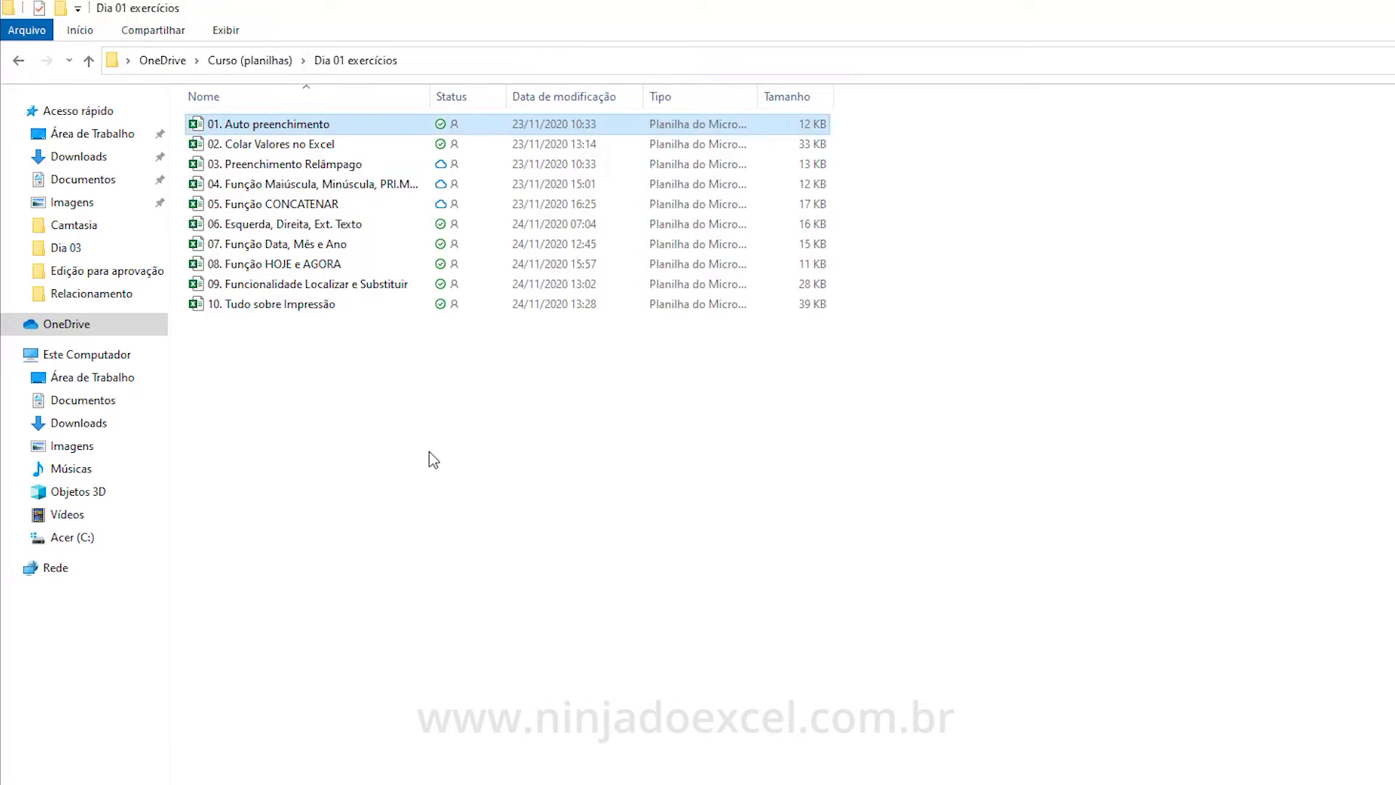
{"action": "key", "text": "alt+Tab"}
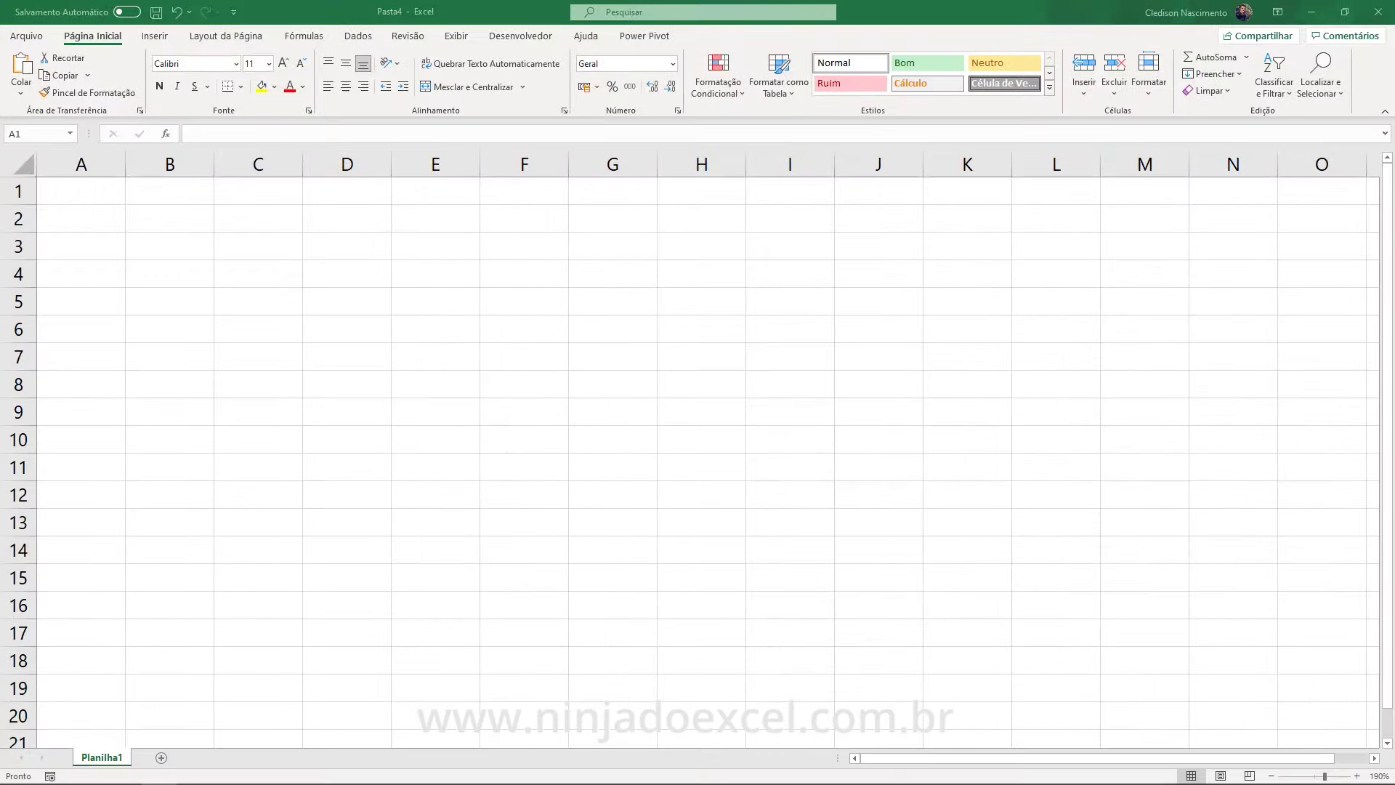
Paste the copied folder path into cell B2 and append \*. after it
{"action": "left_click", "coordinate": [173, 212]}
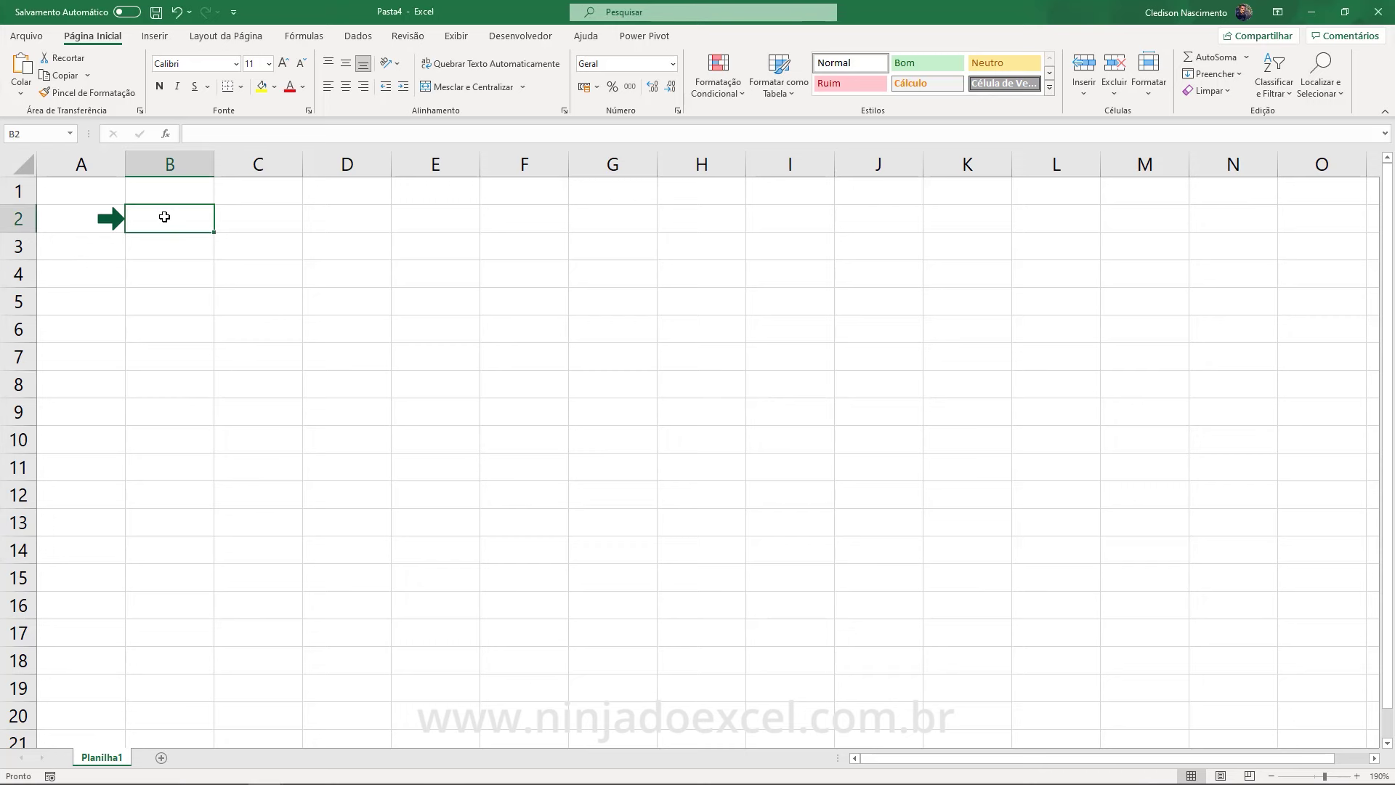
{"action": "double_click", "coordinate": [162, 216]}
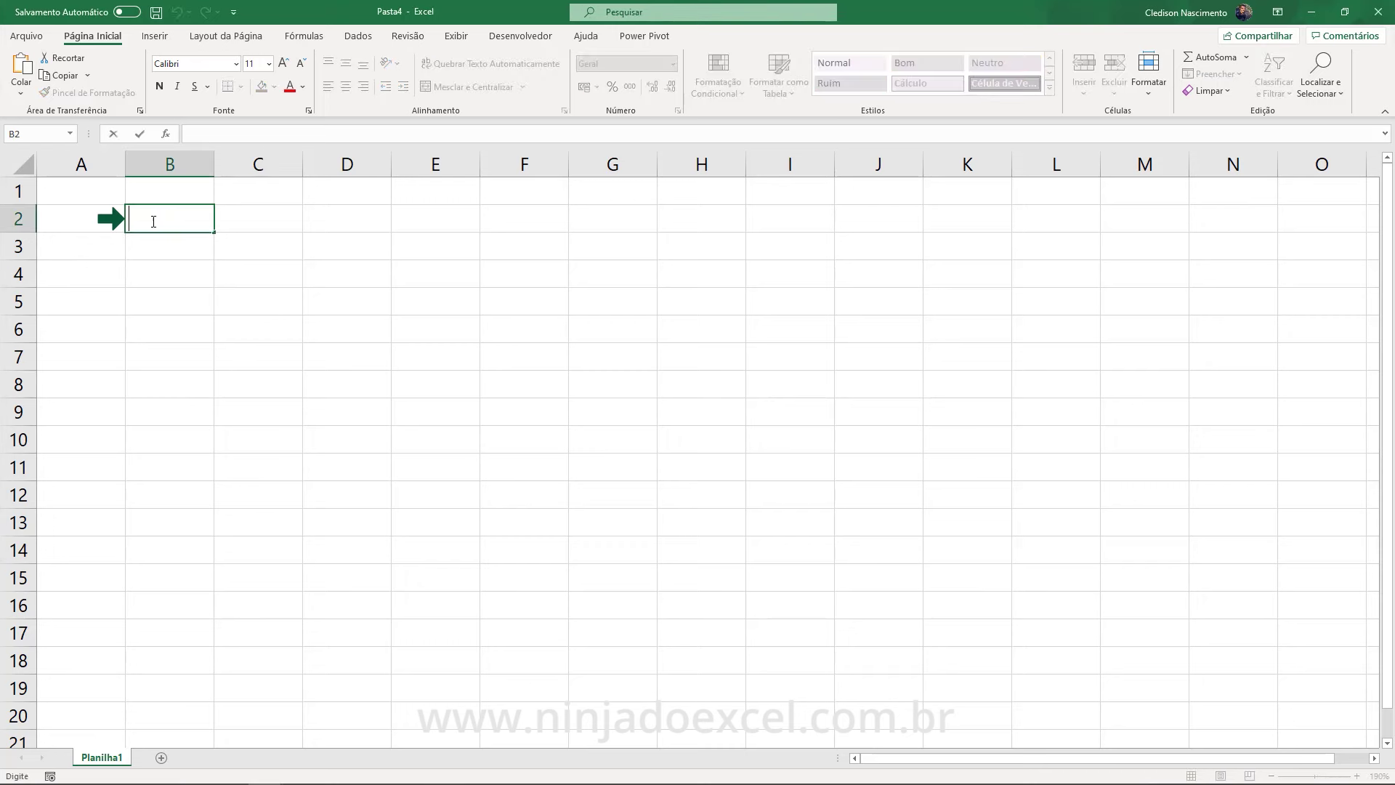
{"action": "key", "text": "ctrl+v"}
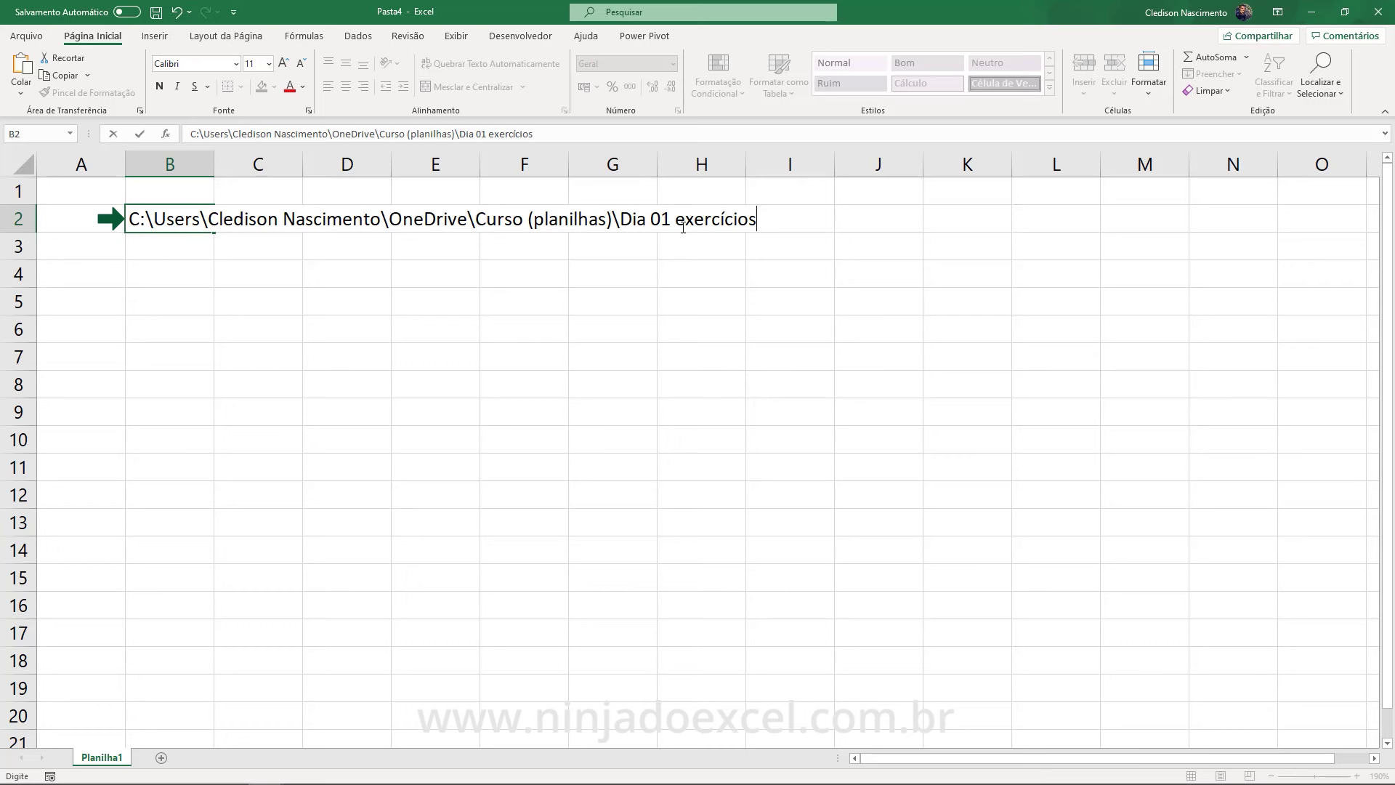
{"action": "type", "text": "\\"}
{"action": "type", "text": "*"}
{"action": "type", "text": "."}
Try different extensions (xlsm, rar, mp4) after the wildcard in B2
{"action": "type", "text": "x"}
{"action": "type", "text": "lsx"}
{"action": "key", "text": "BackSpace"}
{"action": "type", "text": "m"}
{"action": "key", "text": "BackSpace"}
{"action": "key", "text": "BackSpace"}
{"action": "key", "text": "BackSpace"}
{"action": "key", "text": "BackSpace"}
{"action": "type", "text": "ra"}
{"action": "type", "text": "r"}
{"action": "key", "text": "BackSpace"}
{"action": "key", "text": "BackSpace"}
{"action": "key", "text": "BackSpace"}
{"action": "type", "text": "mp4"}
{"action": "key", "text": "BackSpace"}
{"action": "key", "text": "BackSpace"}
{"action": "key", "text": "BackSpace"}
{"action": "key", "text": "BackSpace"}
{"action": "type", "text": "x"}
{"action": "type", "text": "lax"}
{"action": "key", "text": "BackSpace"}
{"action": "key", "text": "BackSpace"}
{"action": "type", "text": "sx"}
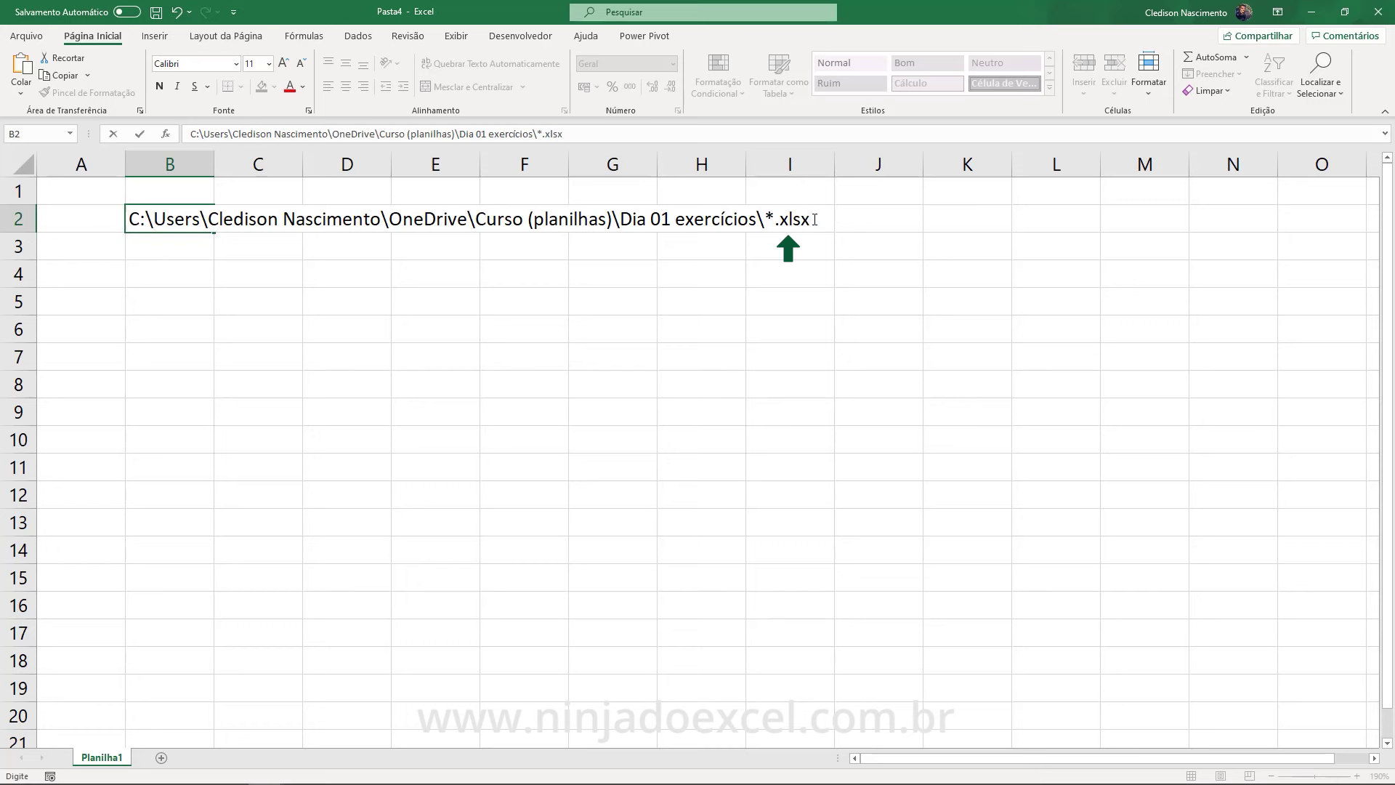
Settle on the xlsx extension so B2 ends in \*.xlsx, and confirm the entry
{"action": "key", "text": "BackSpace"}
{"action": "type", "text": "x"}
{"action": "key", "text": "Return"}
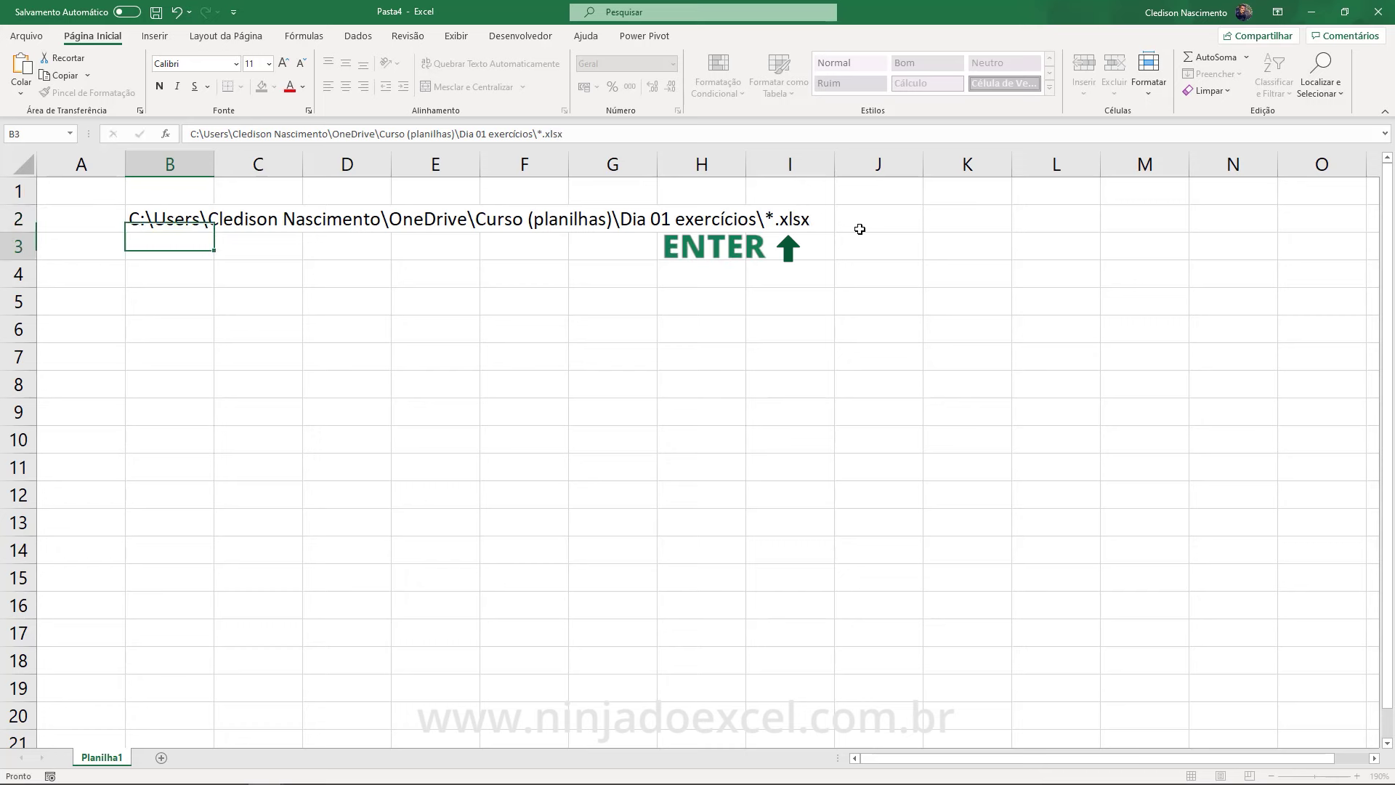
{"action": "left_click", "coordinate": [172, 216]}
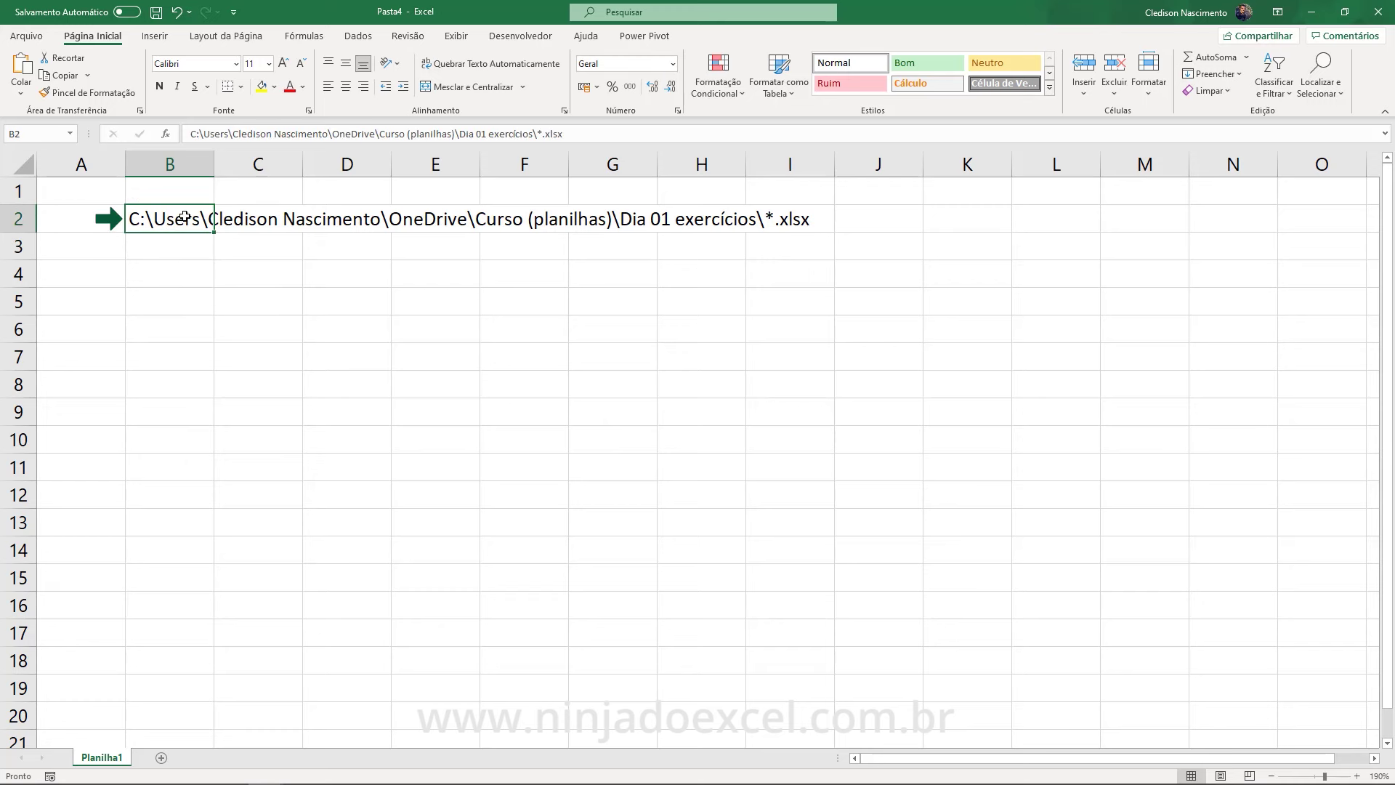
Through Fórmulas > Definir Nome, create the name Lista referring to =arquivos(Planilha1!$B$2)
{"action": "left_click", "coordinate": [305, 37]}
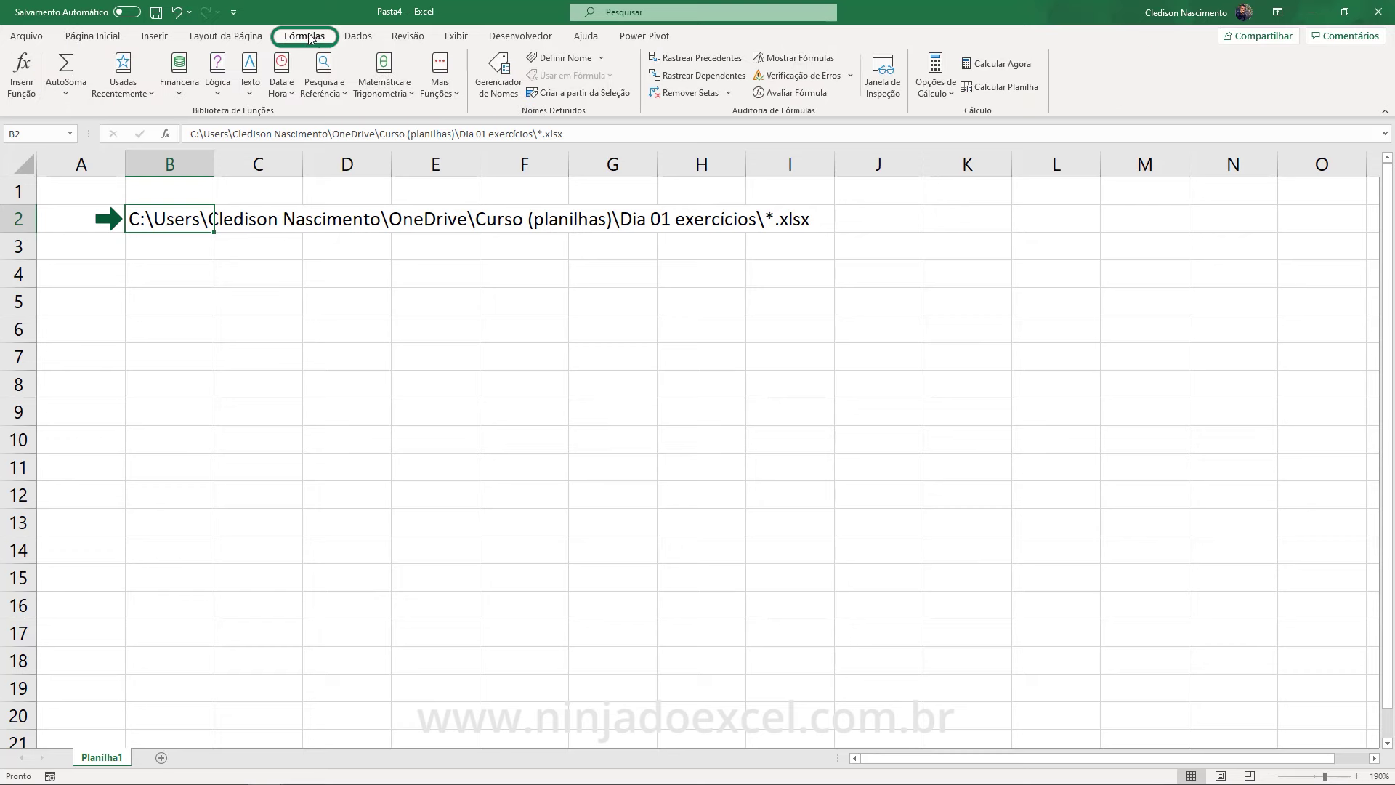
{"action": "left_click", "coordinate": [555, 58]}
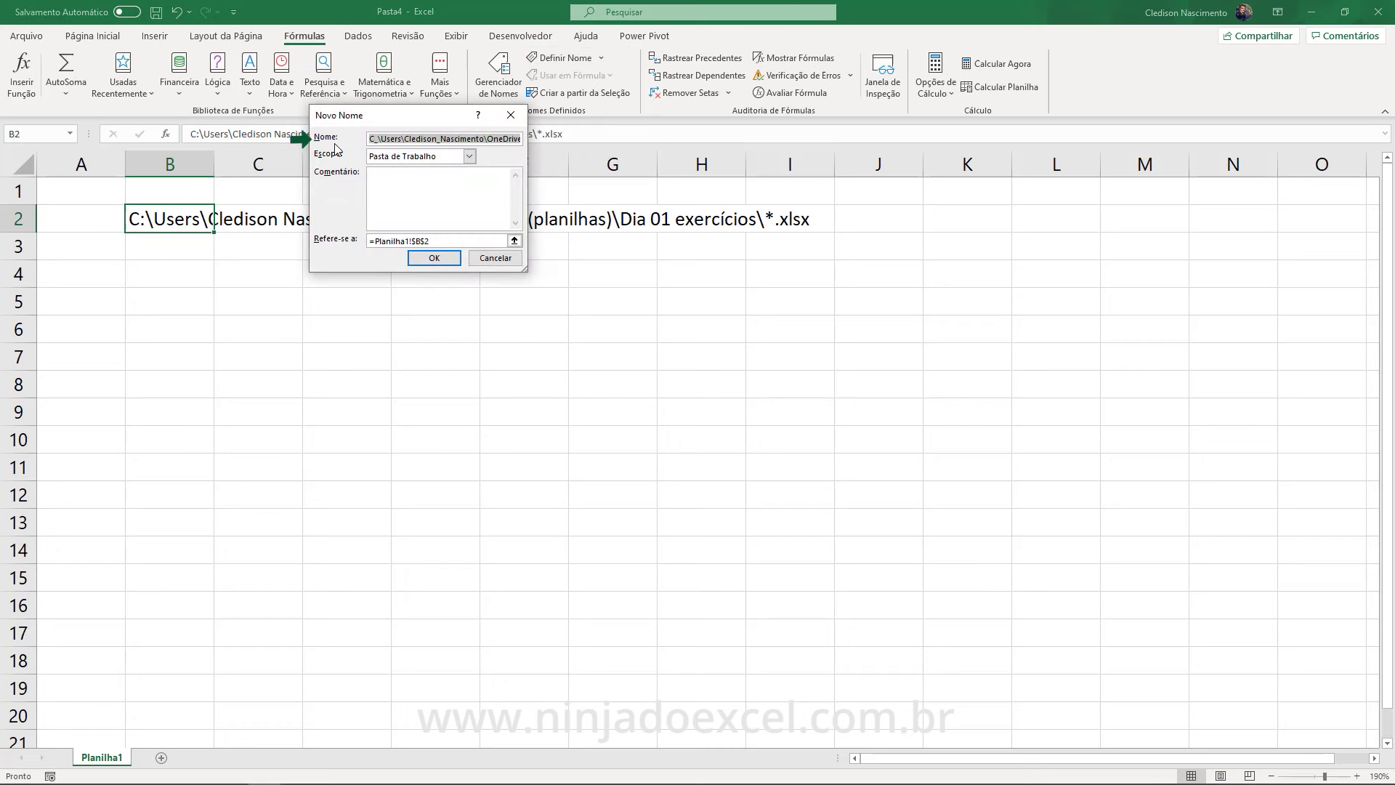
{"action": "key", "text": "BackSpace"}
{"action": "type", "text": "Lista"}
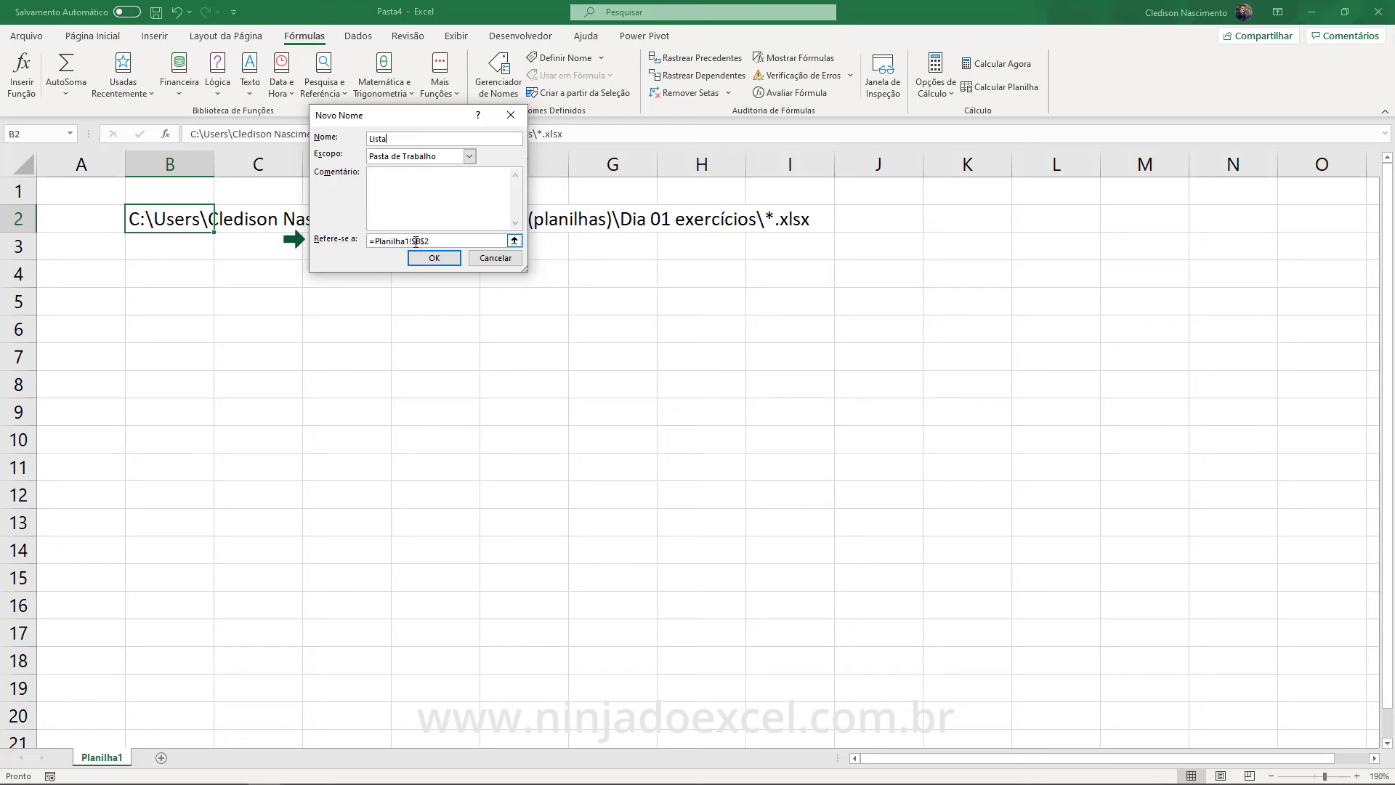
{"action": "left_click", "coordinate": [377, 240]}
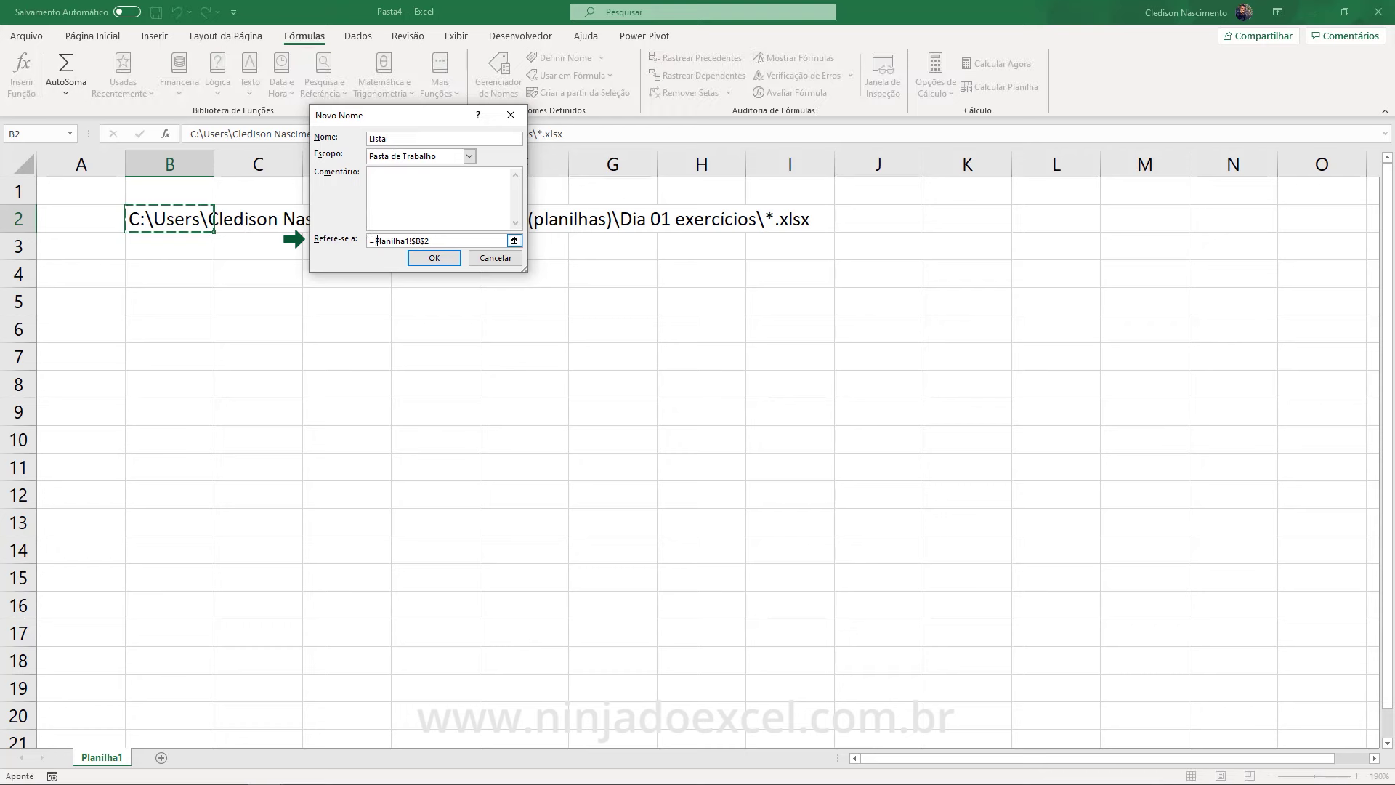
{"action": "type", "text": "arq"}
{"action": "type", "text": "uivos"}
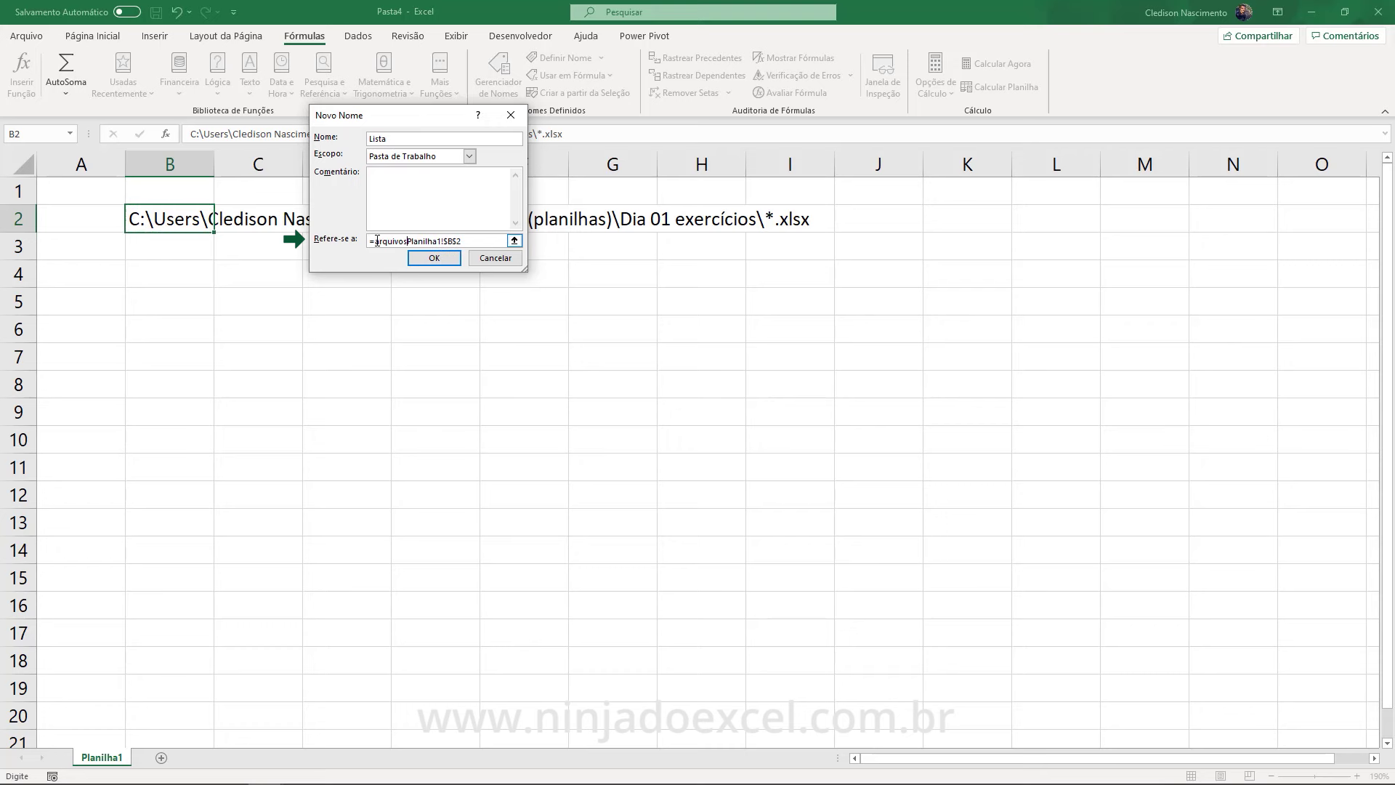
{"action": "type", "text": "!"}
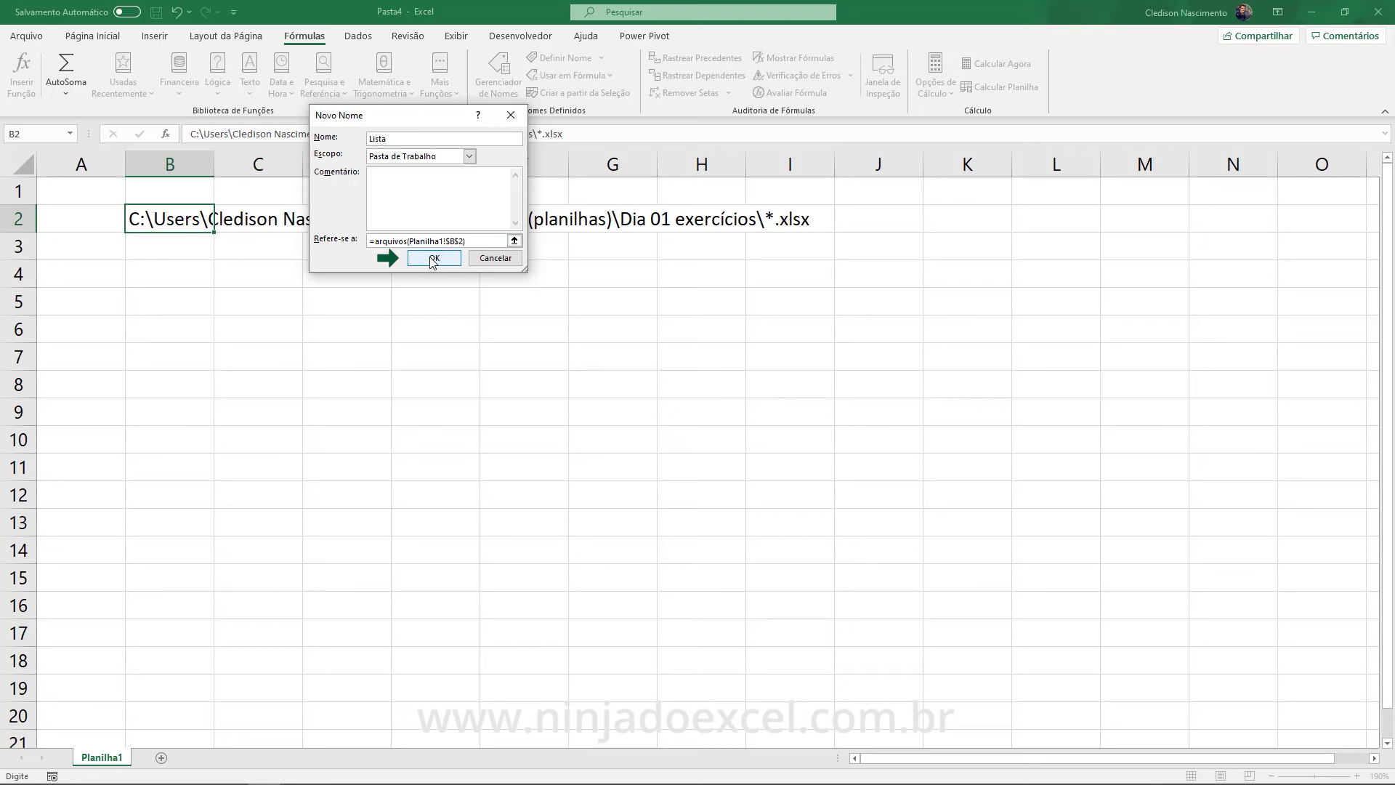
{"action": "left_click", "coordinate": [434, 258]}
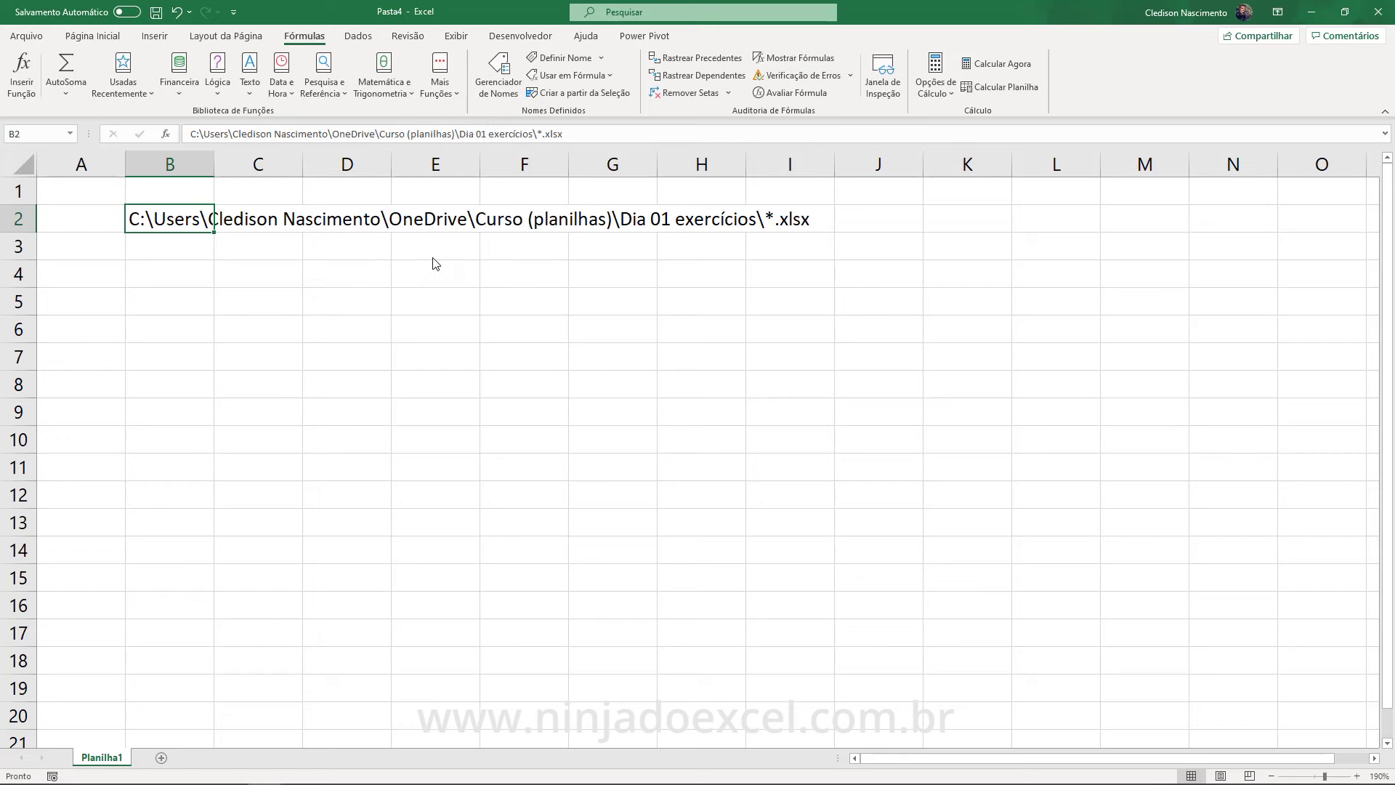
On the Página Inicial tab, enter =LIN() in cell D5
{"action": "left_click", "coordinate": [92, 36]}
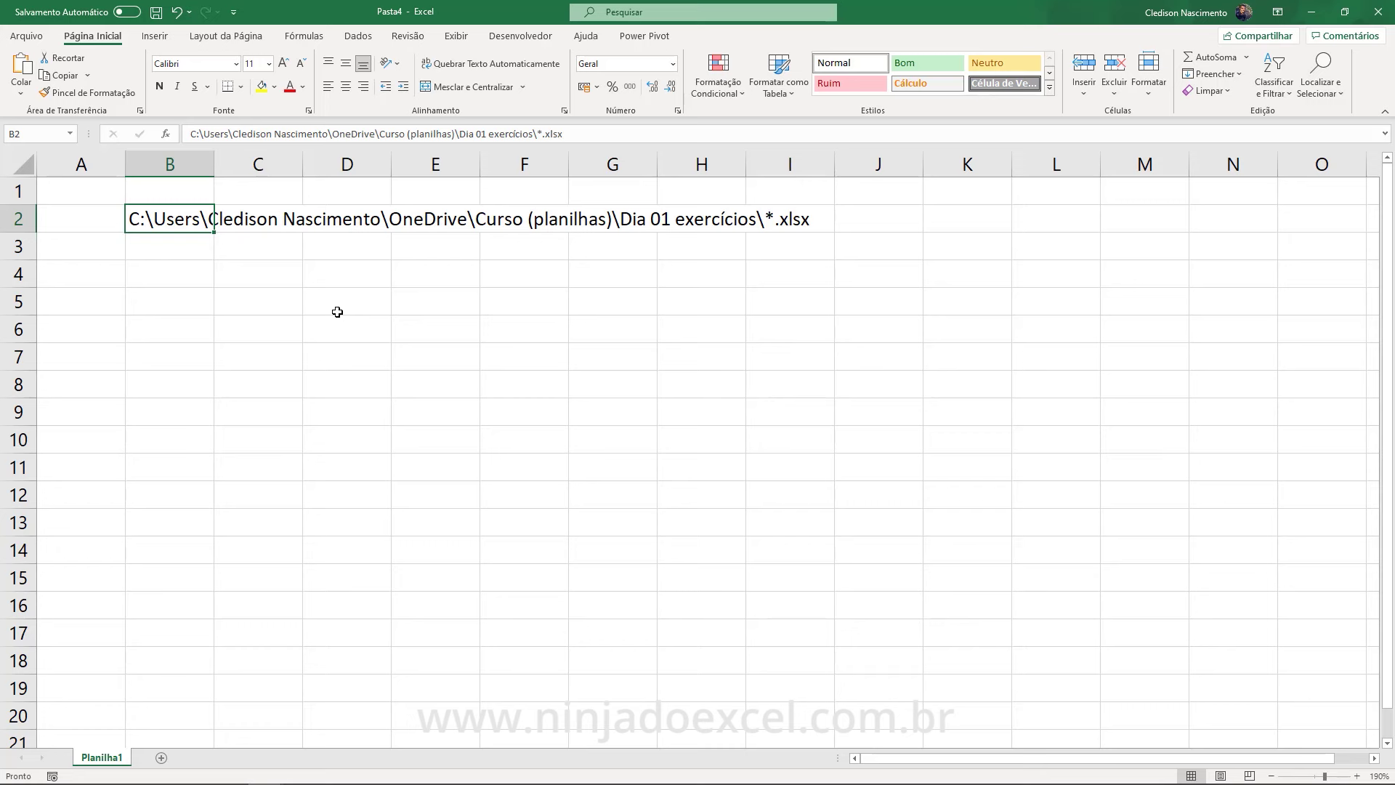
{"action": "left_click", "coordinate": [338, 312]}
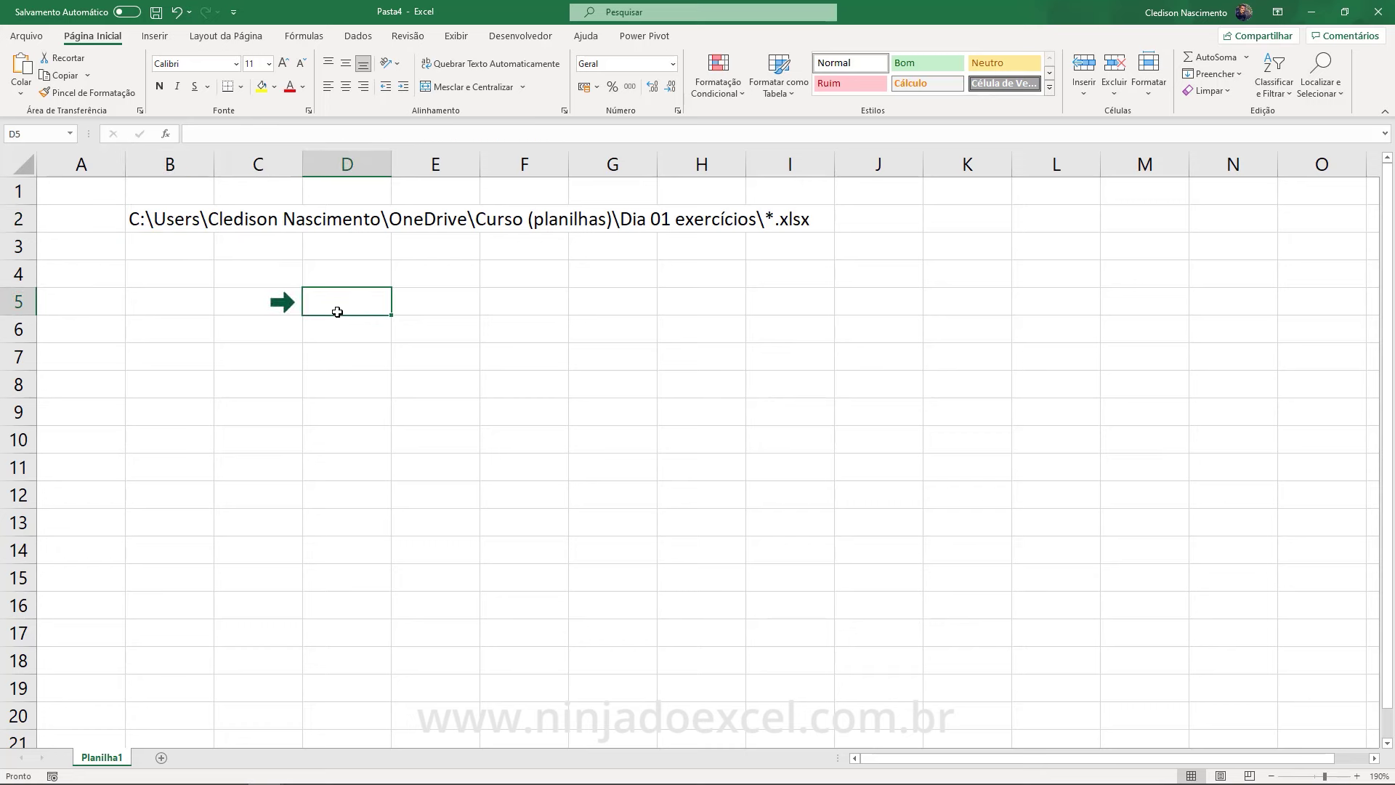
{"action": "type", "text": "=lin"}
{"action": "key", "text": "Tab"}
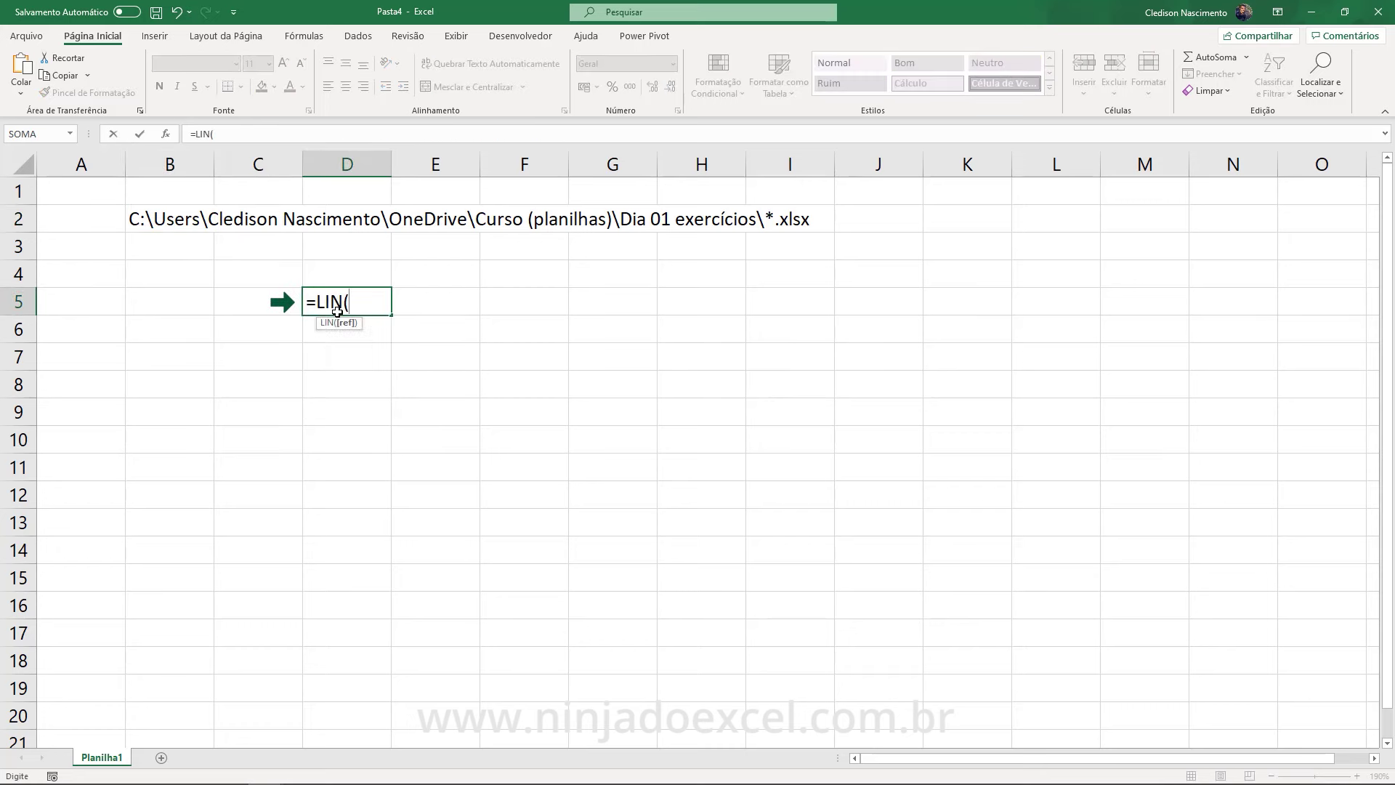
{"action": "type", "text": ")"}
{"action": "key", "text": "Return"}
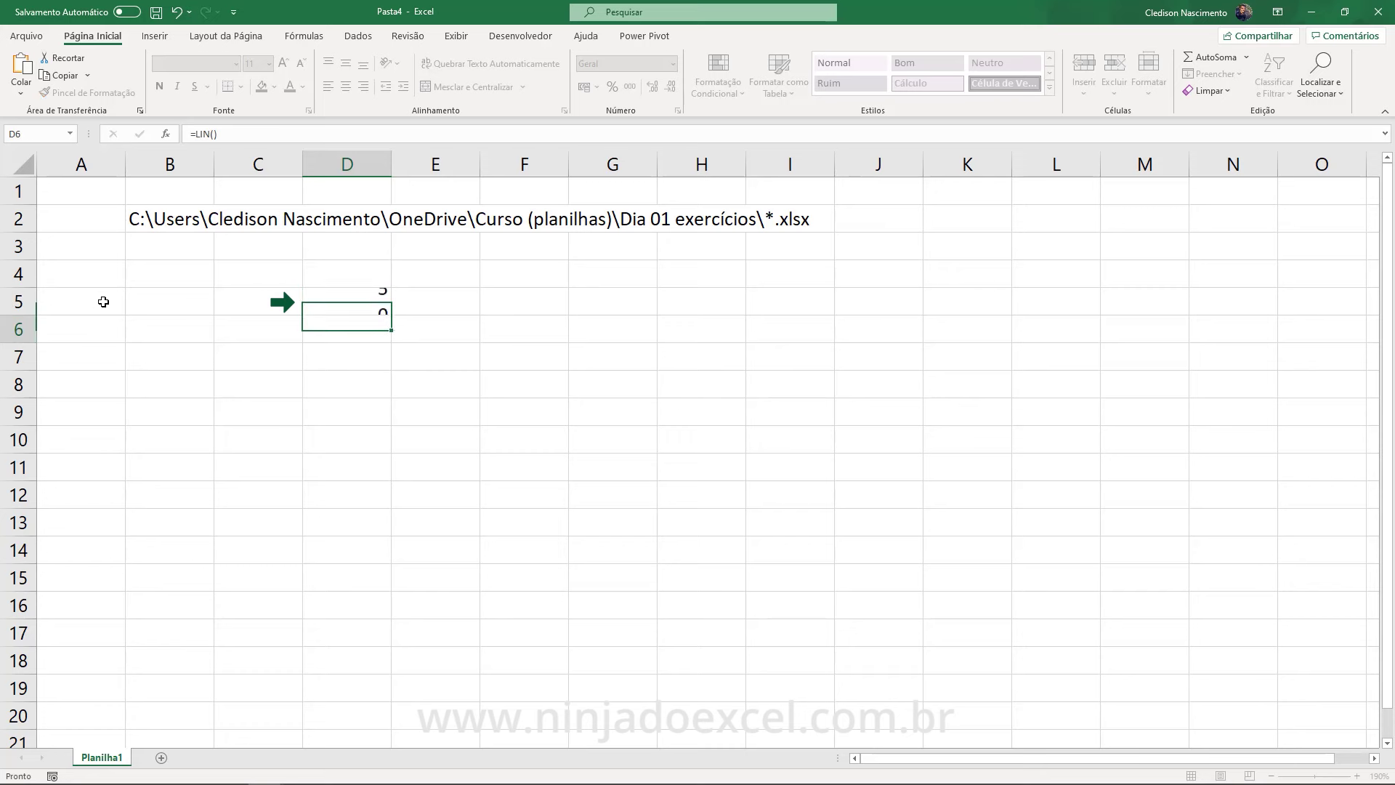
Change D5's formula to =LIN(B1) so it returns 1, then clear the test cell
{"action": "left_click", "coordinate": [383, 300]}
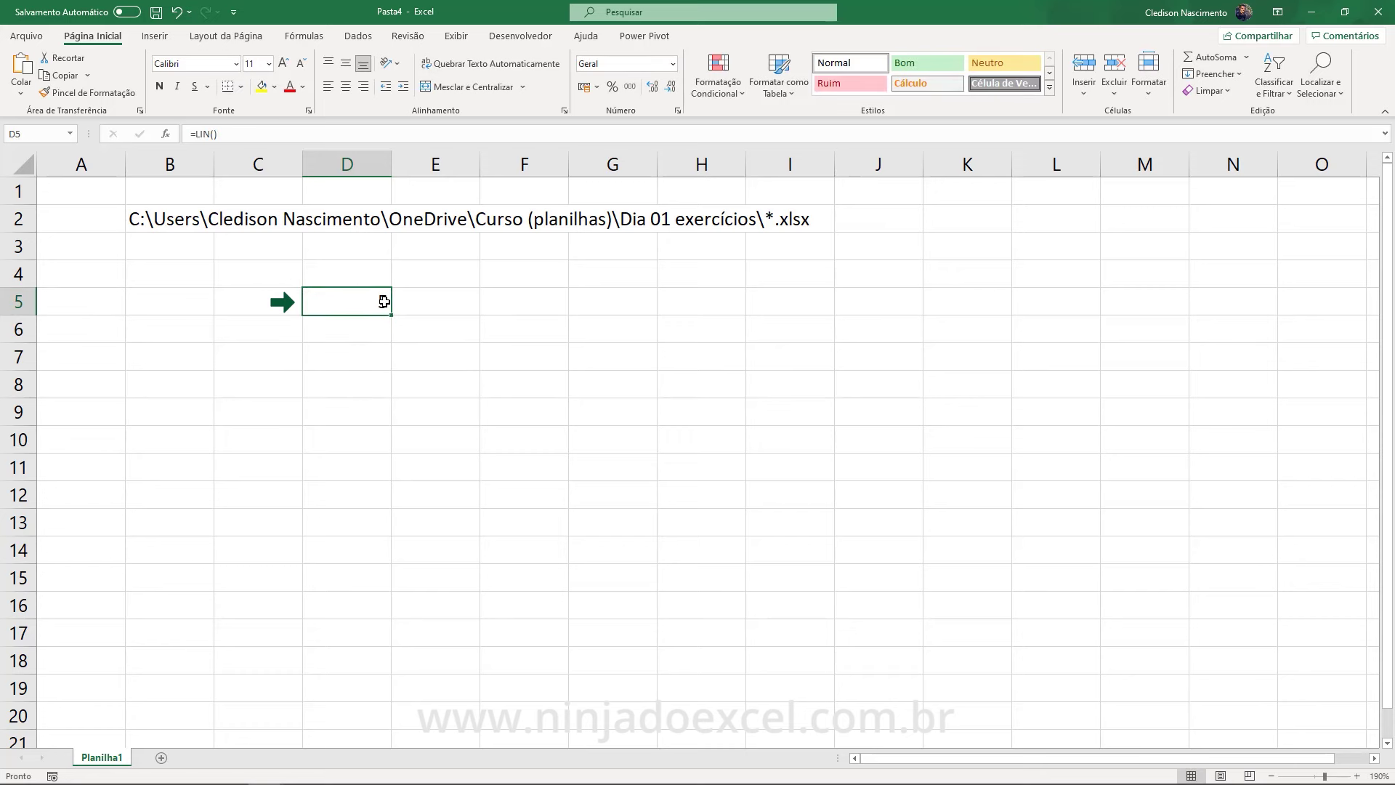
{"action": "double_click", "coordinate": [358, 301]}
{"action": "left_click", "coordinate": [350, 301]}
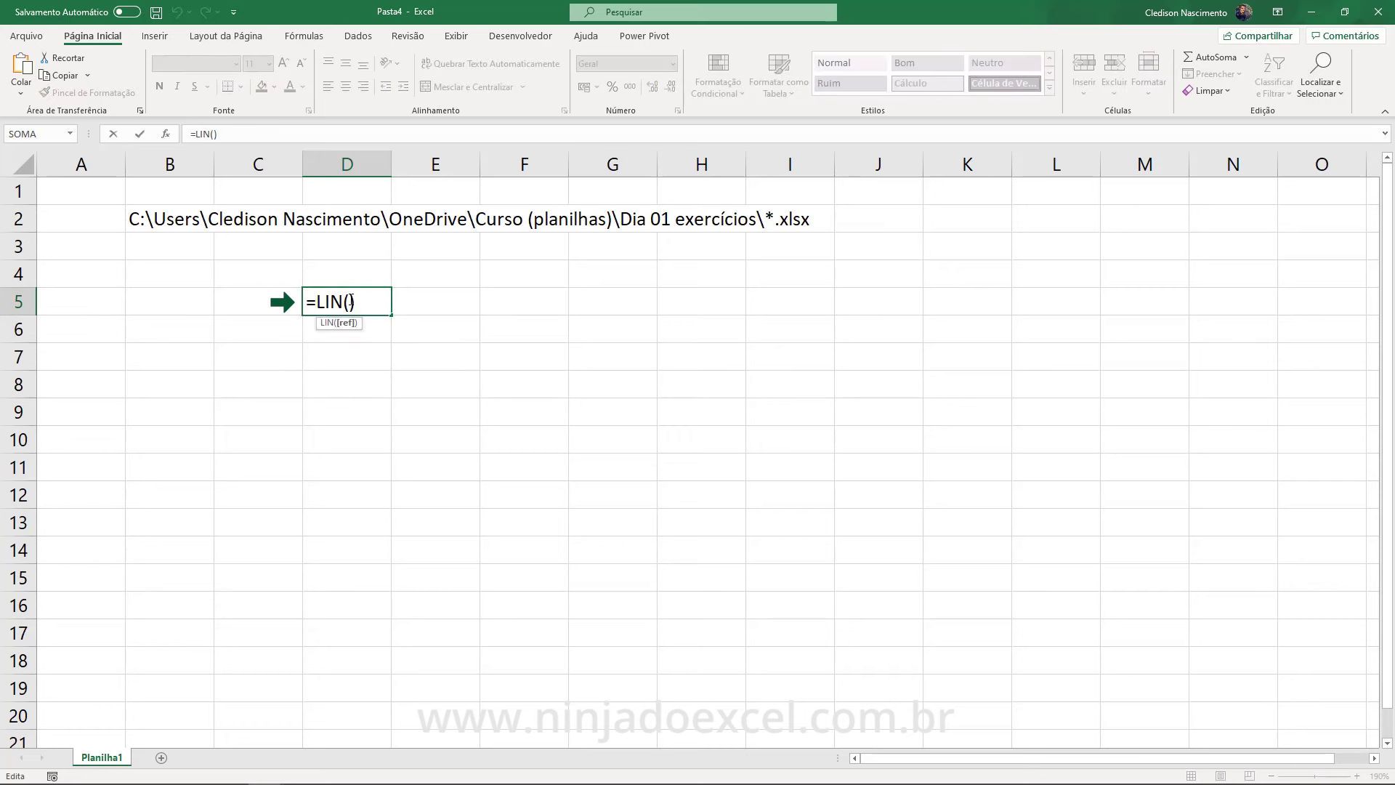
{"action": "type", "text": "b1"}
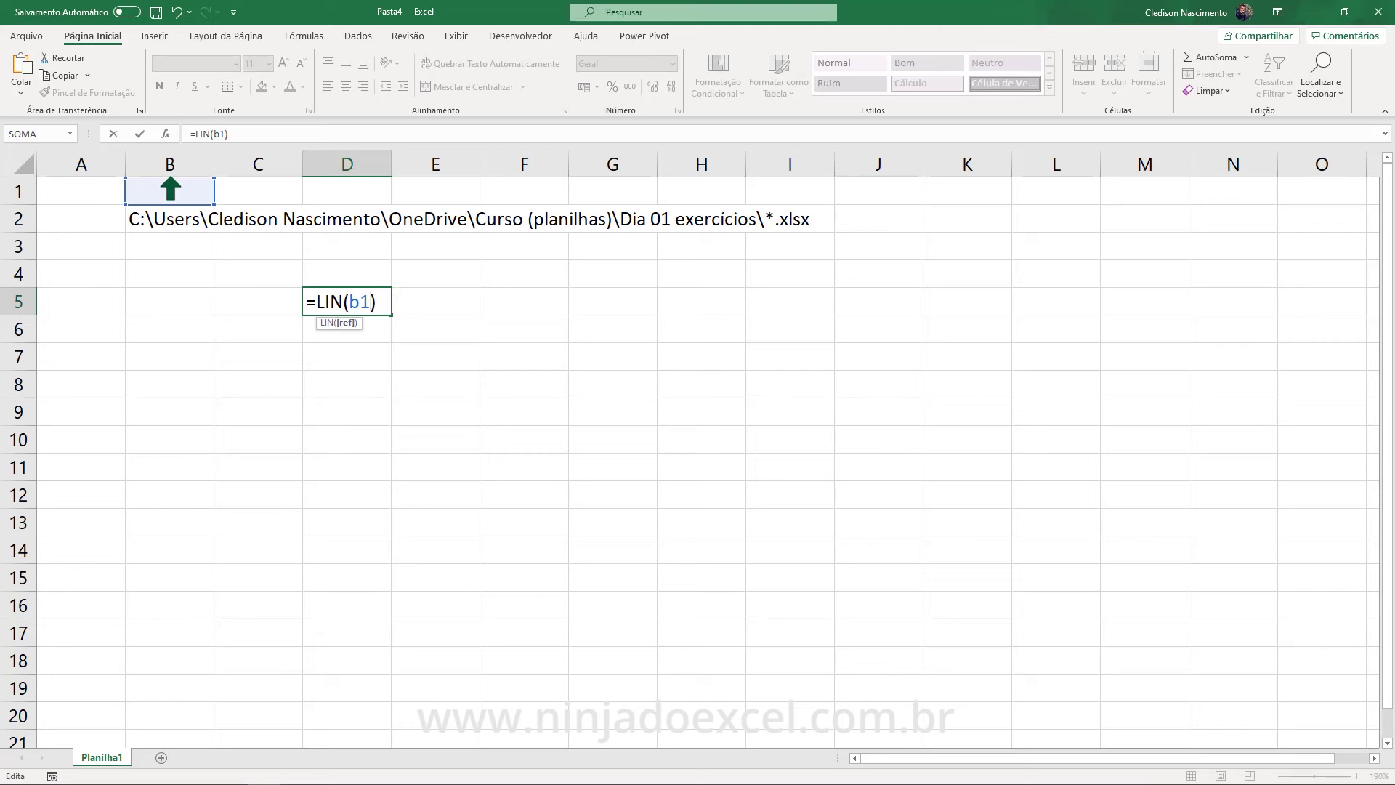
{"action": "key", "text": "Return"}
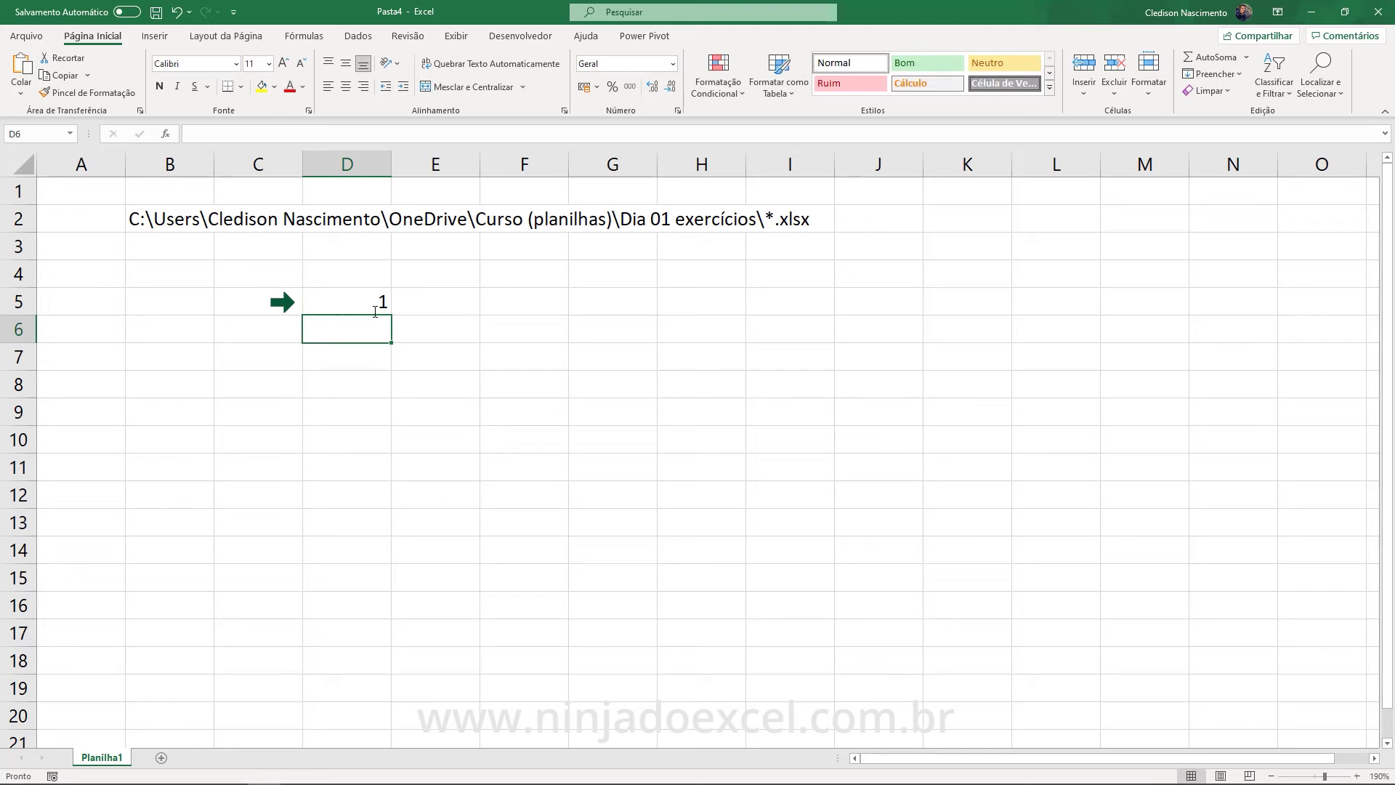
{"action": "left_click", "coordinate": [357, 302]}
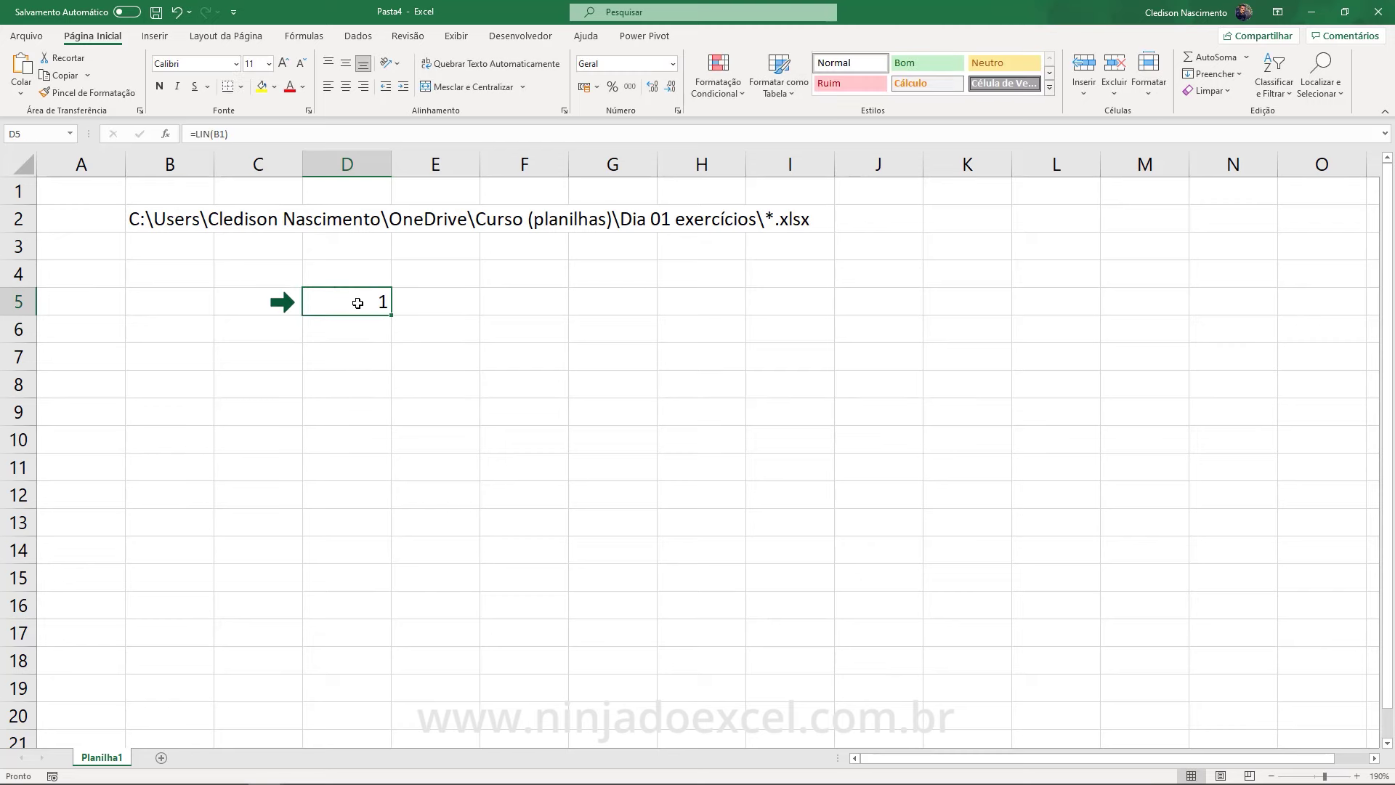
{"action": "double_click", "coordinate": [356, 303]}
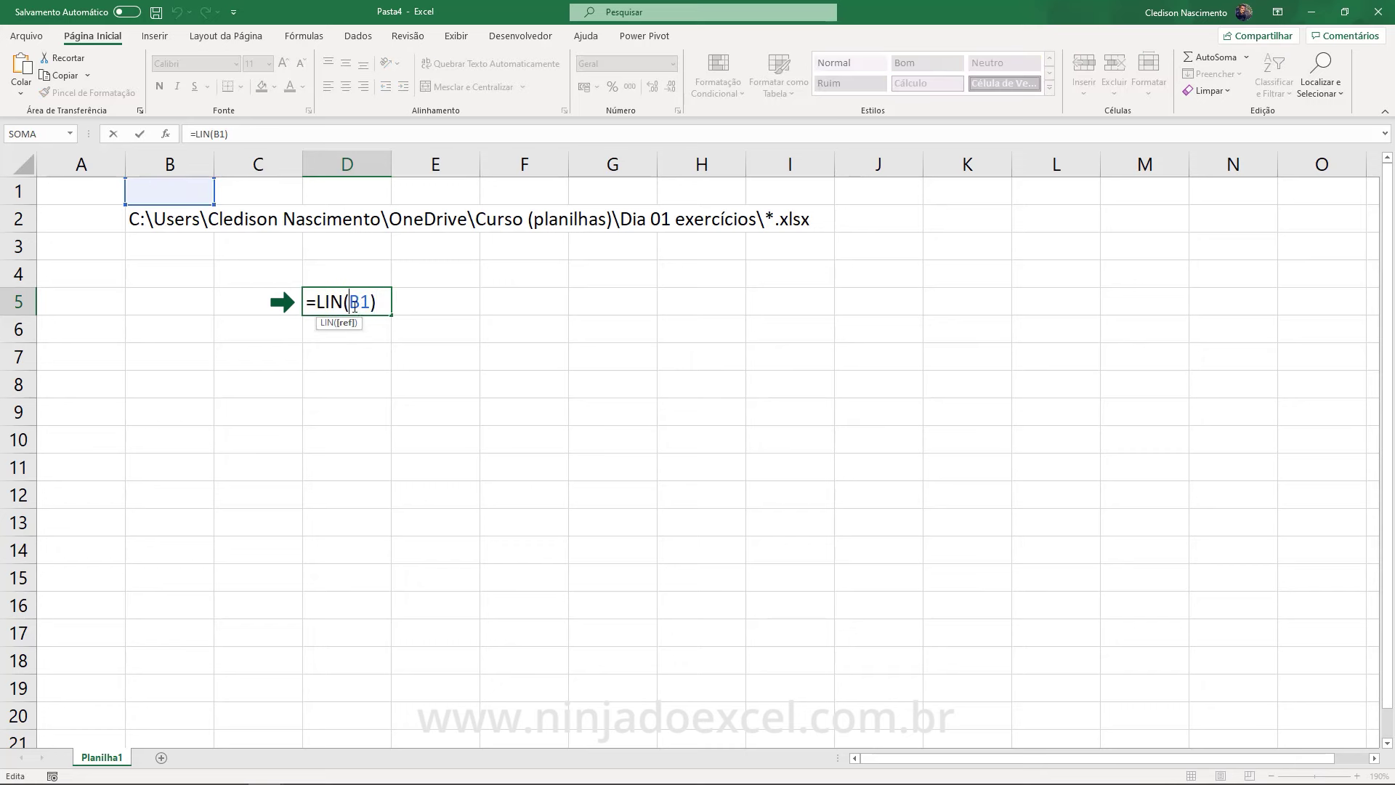
{"action": "key", "text": "Escape"}
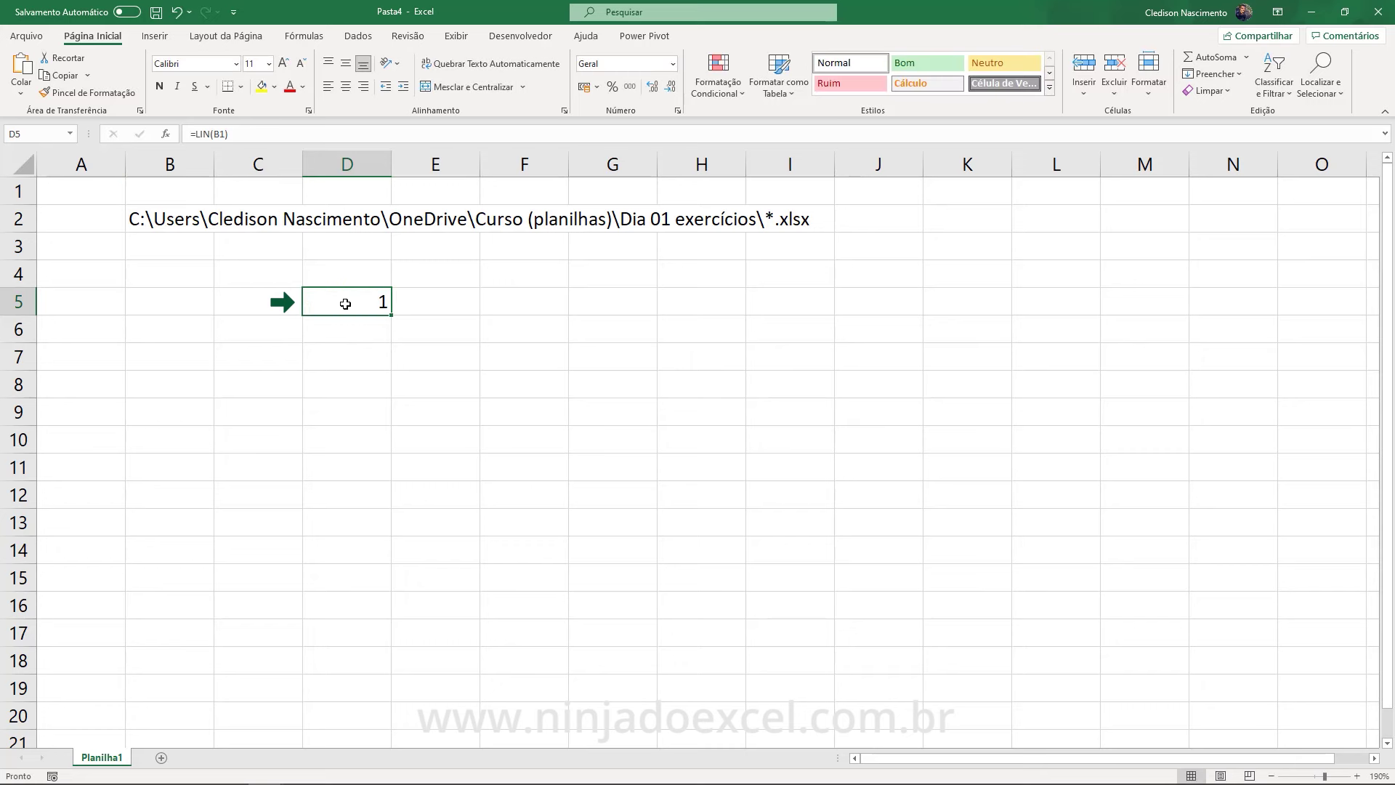
{"action": "key", "text": "Delete"}
Enter =ÍNDICE(Lista;LIN(A1)) in B4 so it shows 01. Auto preenchimento.xlsx
{"action": "left_click", "coordinate": [181, 273]}
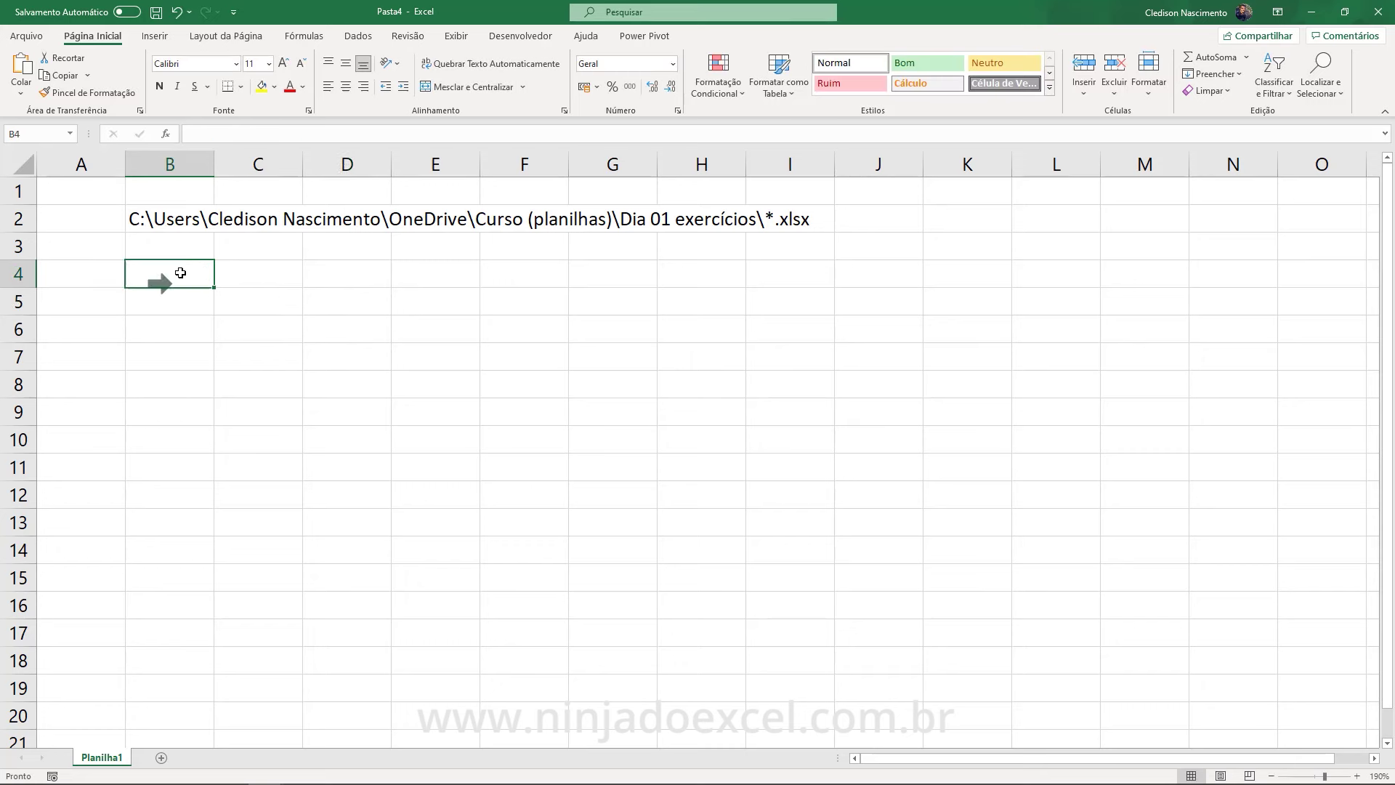
{"action": "type", "text": "="}
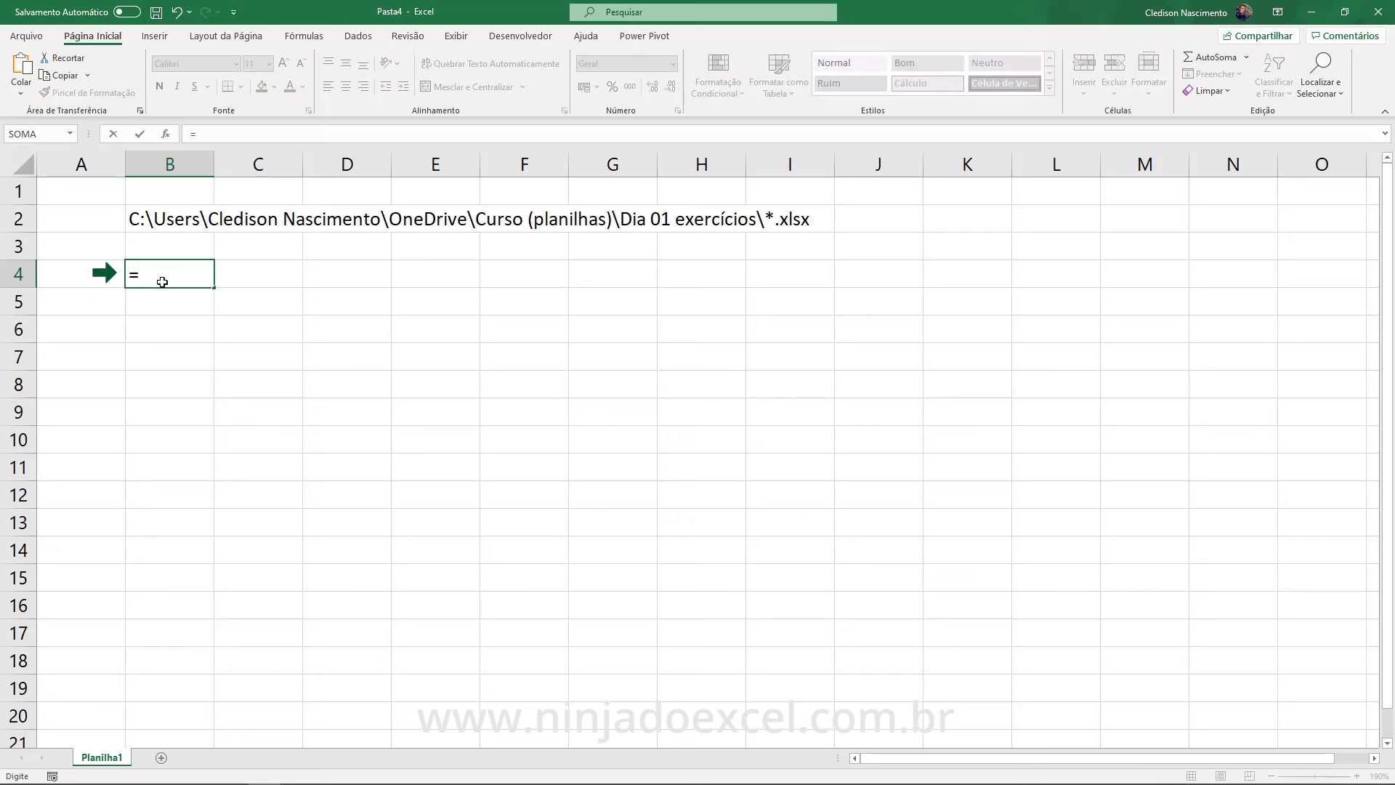
{"action": "type", "text": "ín"}
{"action": "key", "text": "Tab"}
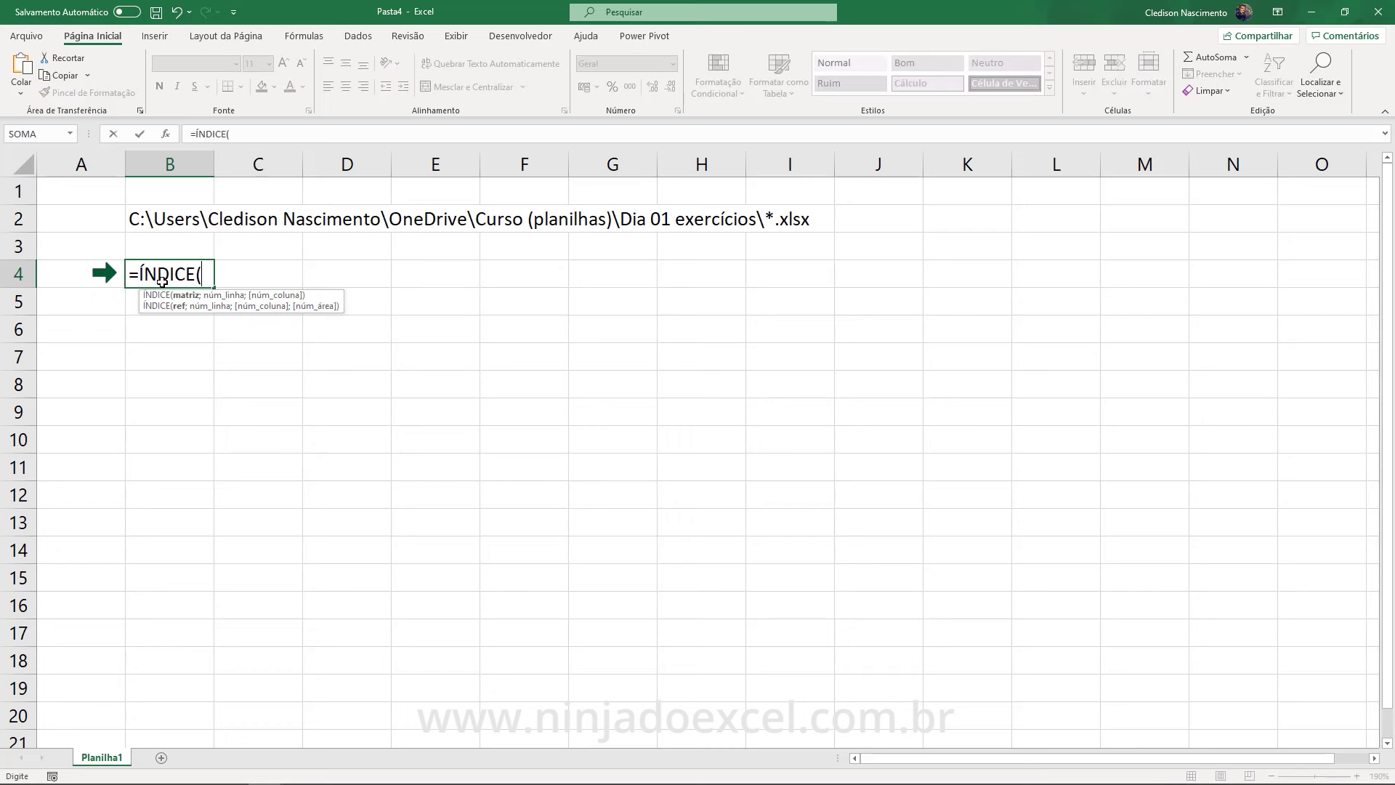
{"action": "type", "text": "lis"}
{"action": "key", "text": "Tab"}
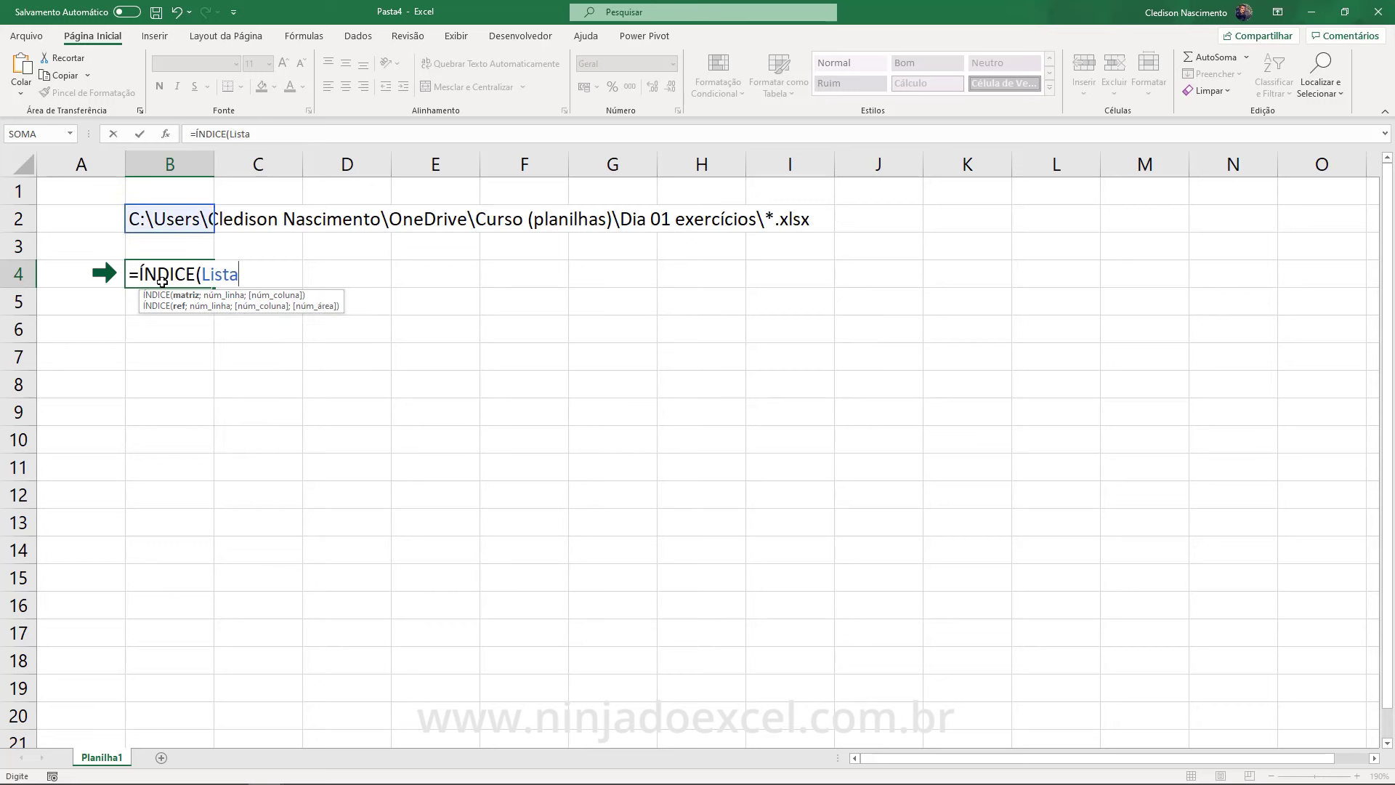
{"action": "type", "text": ";"}
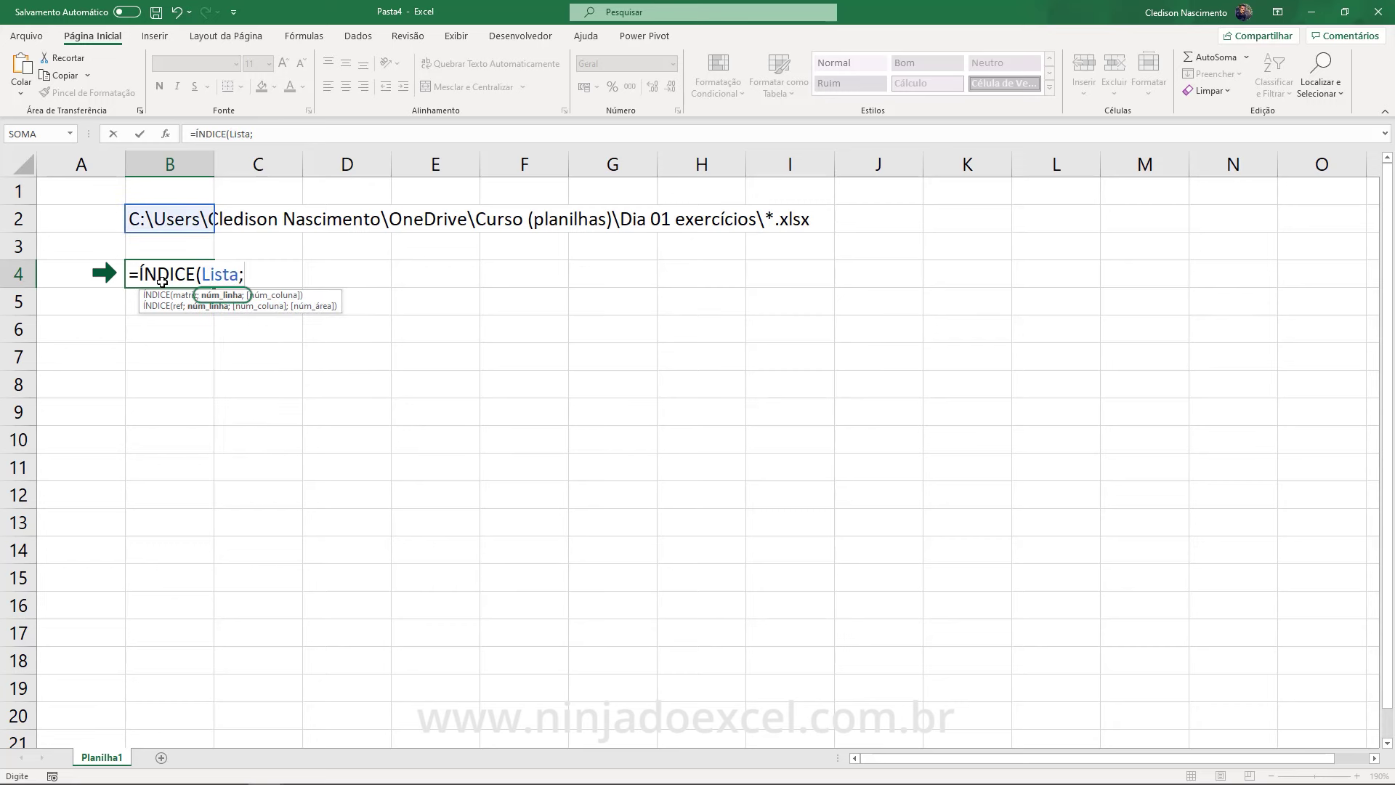
{"action": "type", "text": "li"}
{"action": "key", "text": "Tab"}
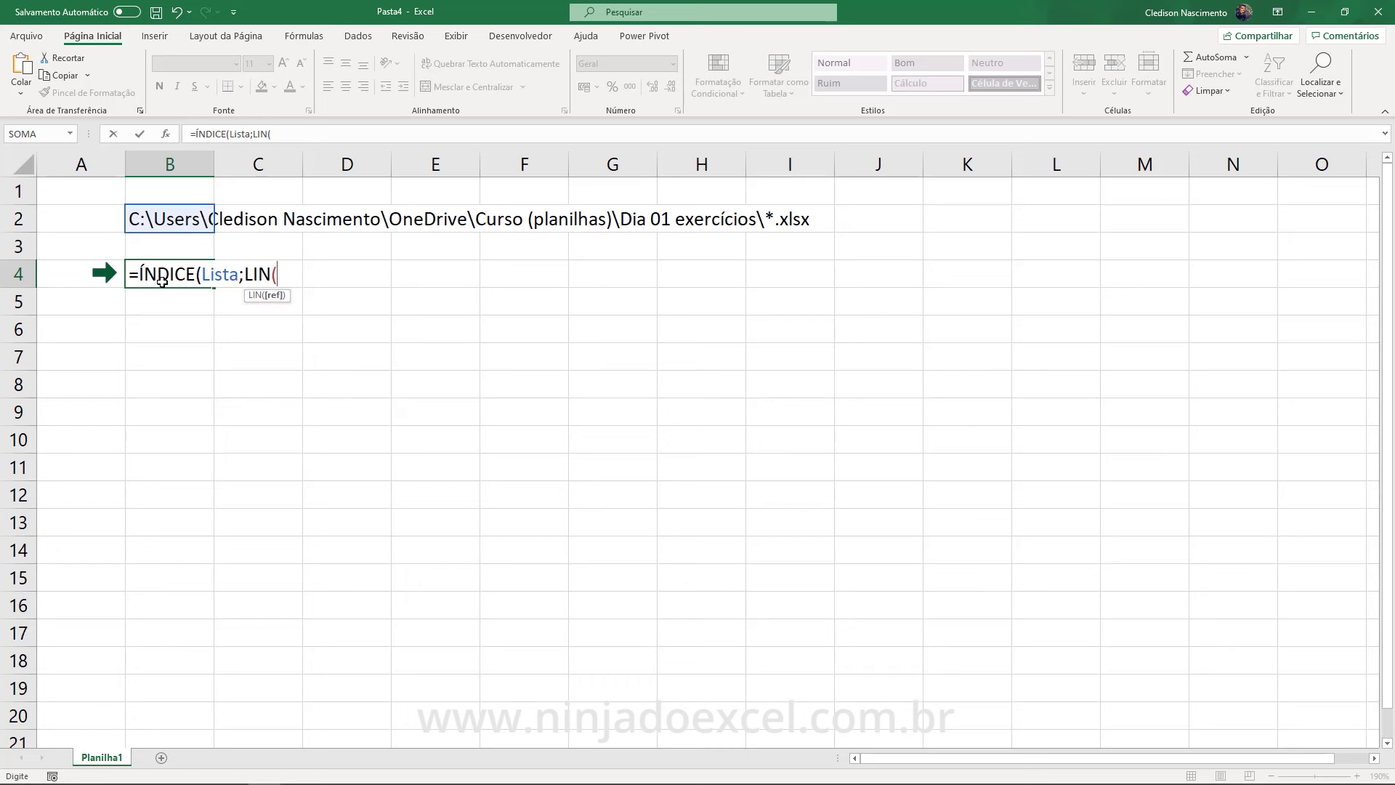
{"action": "type", "text": "a1"}
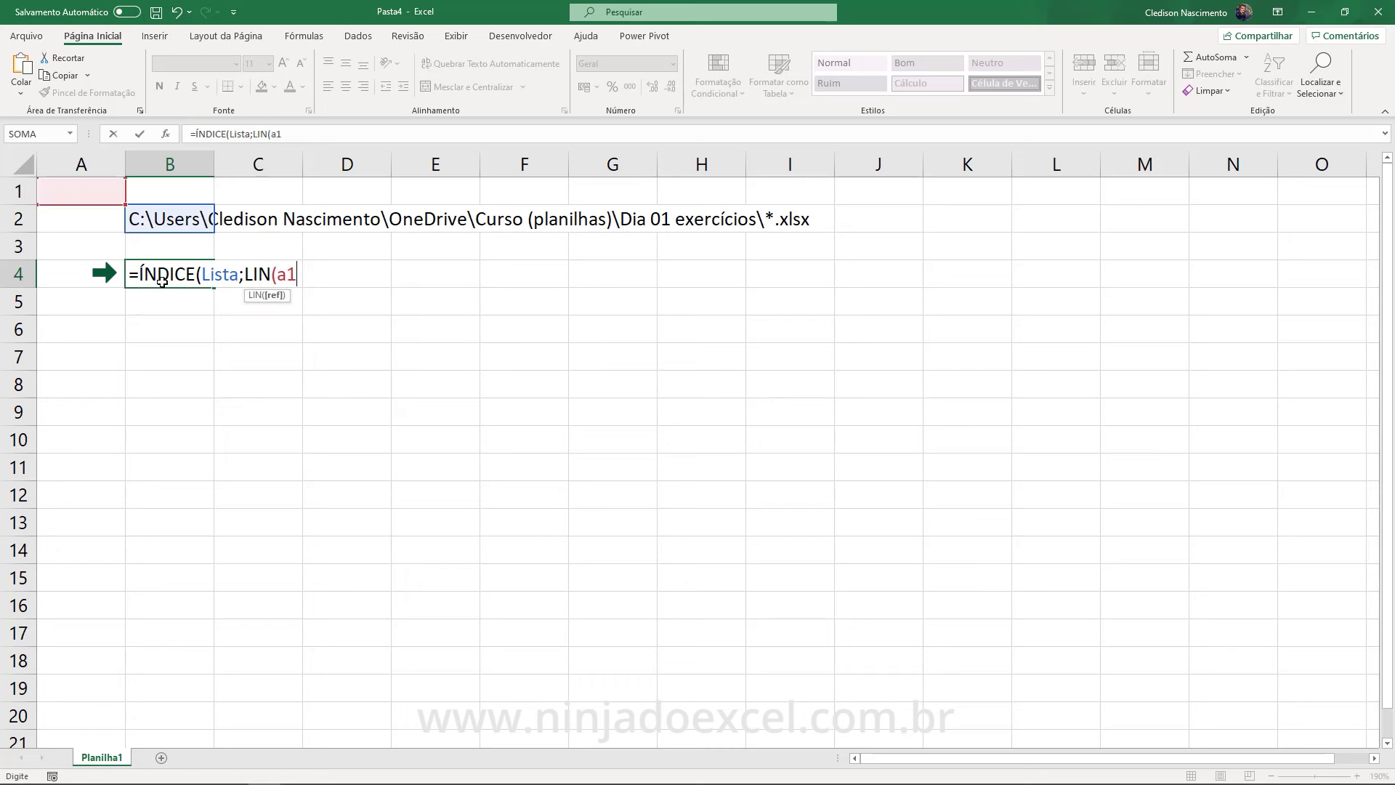
{"action": "type", "text": "))"}
{"action": "key", "text": "Return"}
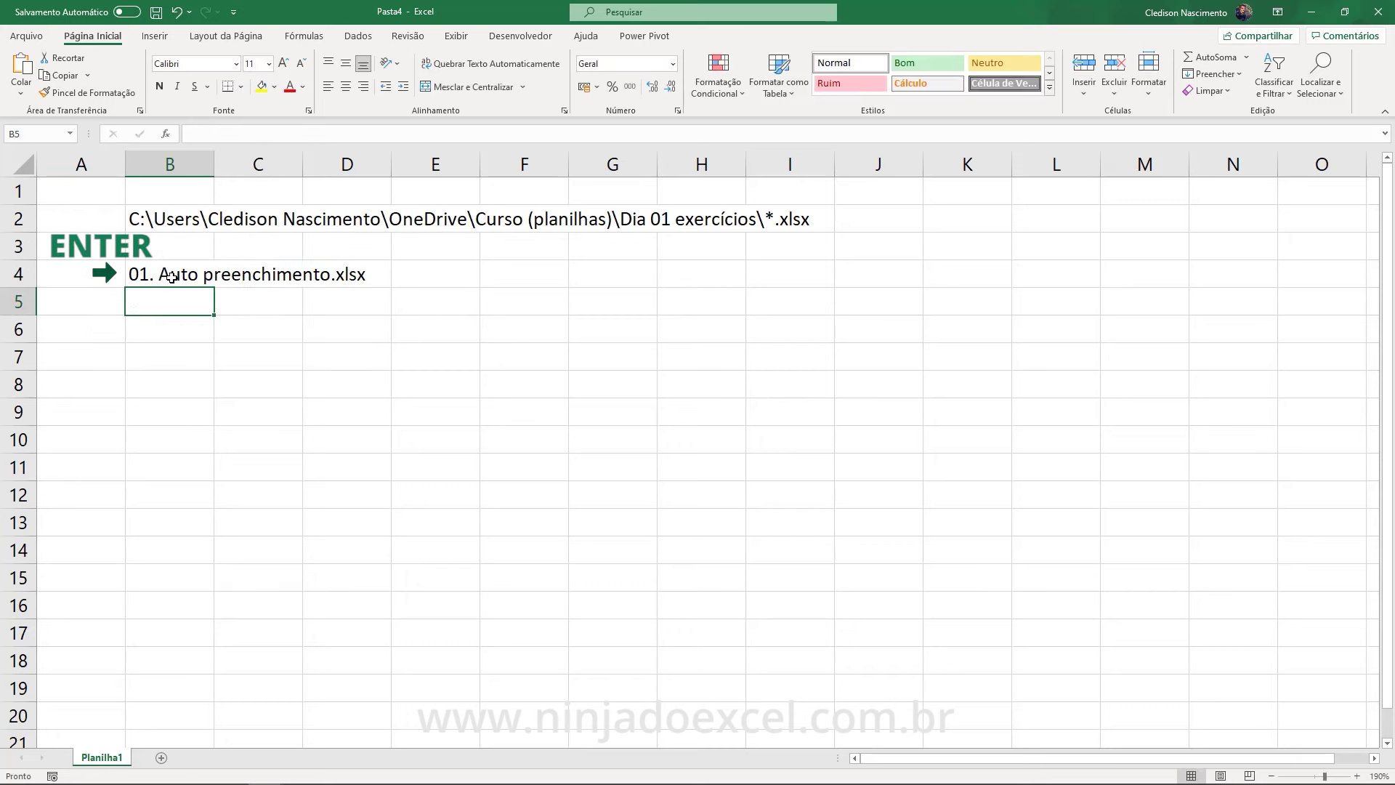
{"action": "left_click", "coordinate": [171, 277]}
Autofit column B, fill B4's formula down to B13, and clear the #REF! cells in B14:B15
{"action": "double_click", "coordinate": [214, 164]}
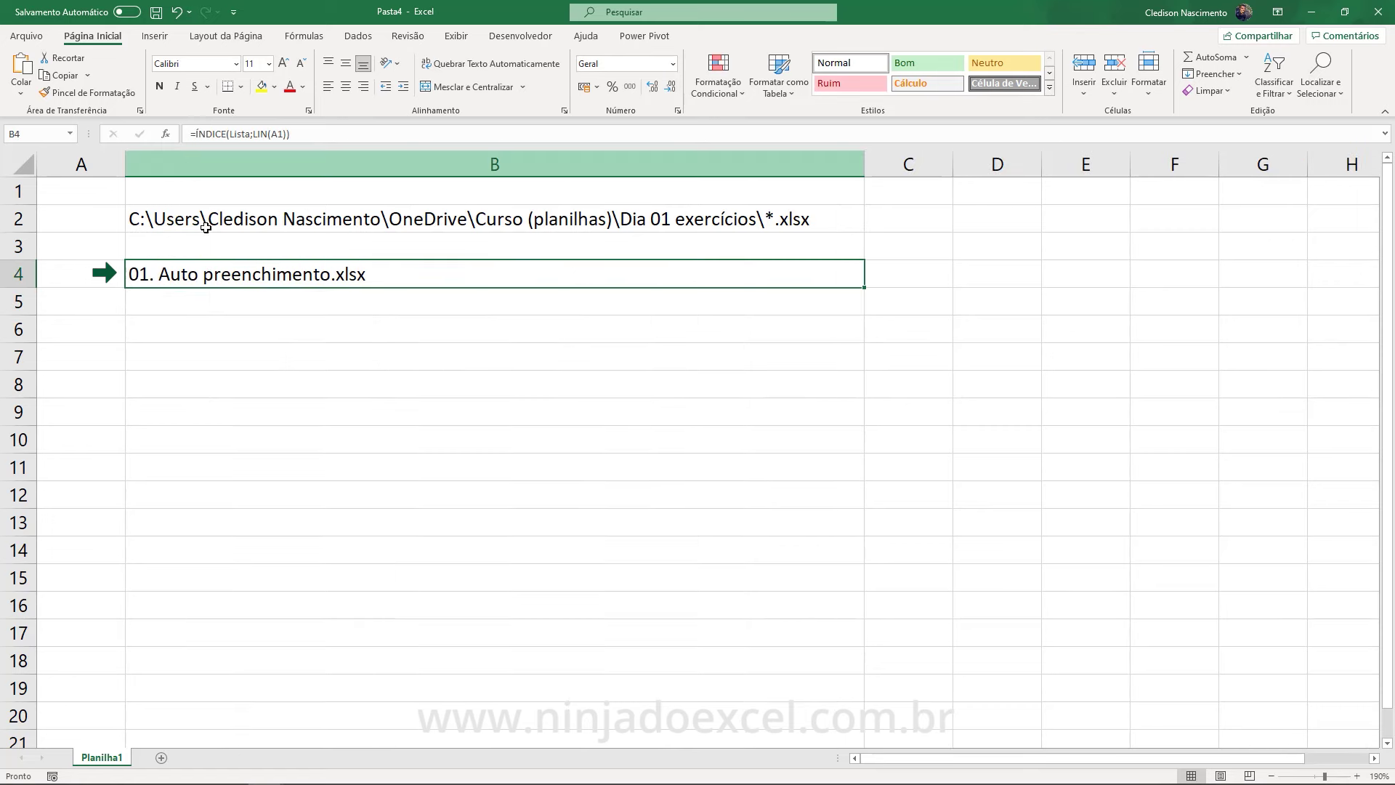
{"action": "left_click_drag", "start_coordinate": [864, 287], "coordinate": [869, 529]}
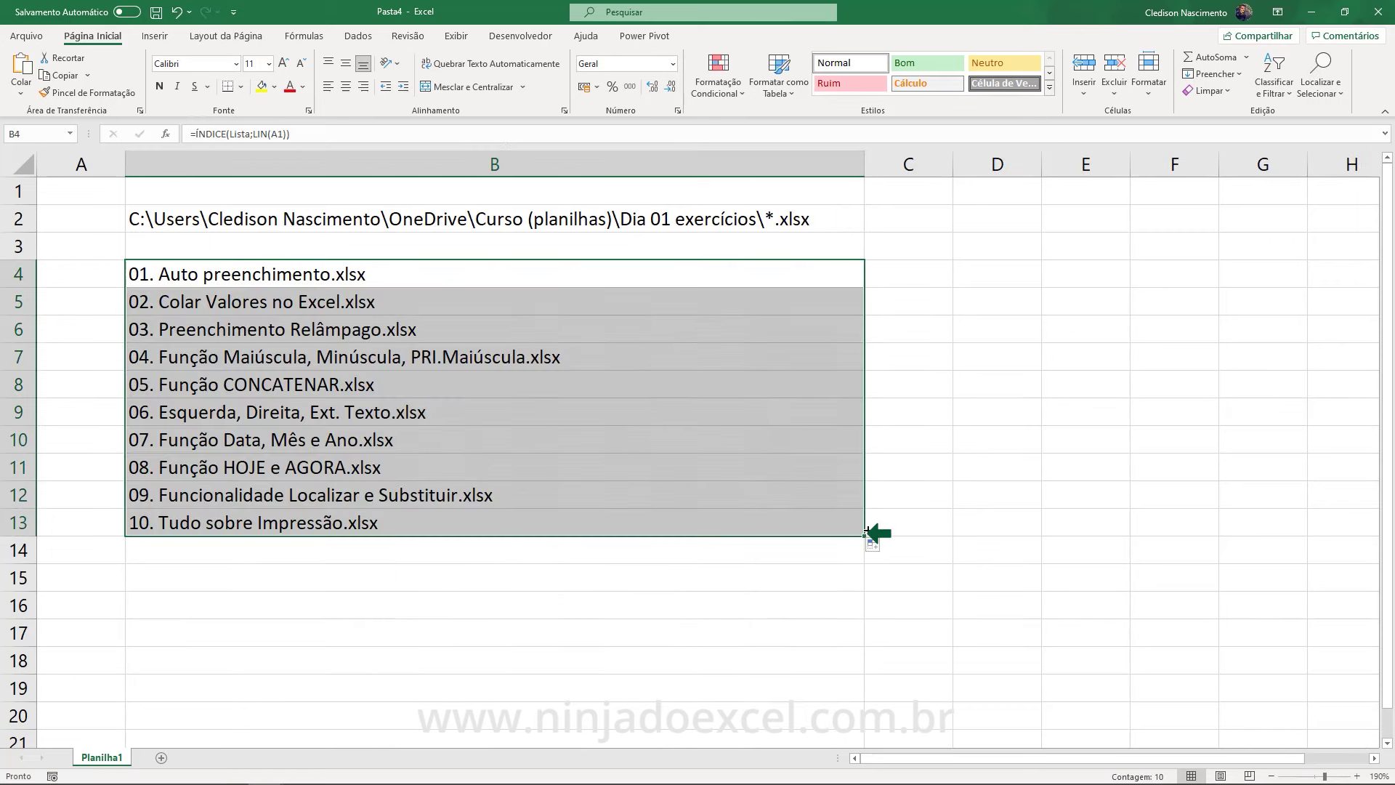
{"action": "left_click", "coordinate": [654, 520]}
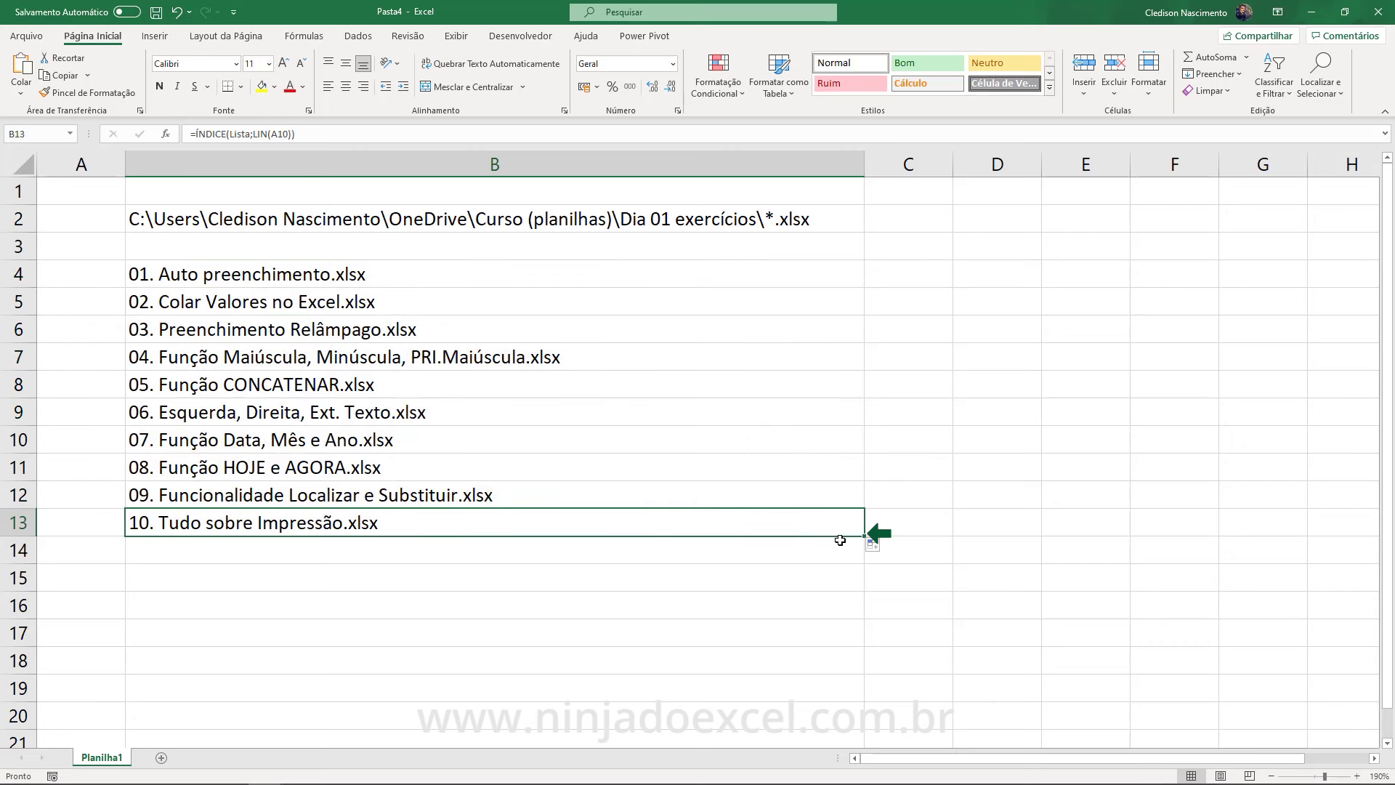
{"action": "left_click_drag", "start_coordinate": [864, 537], "coordinate": [869, 589]}
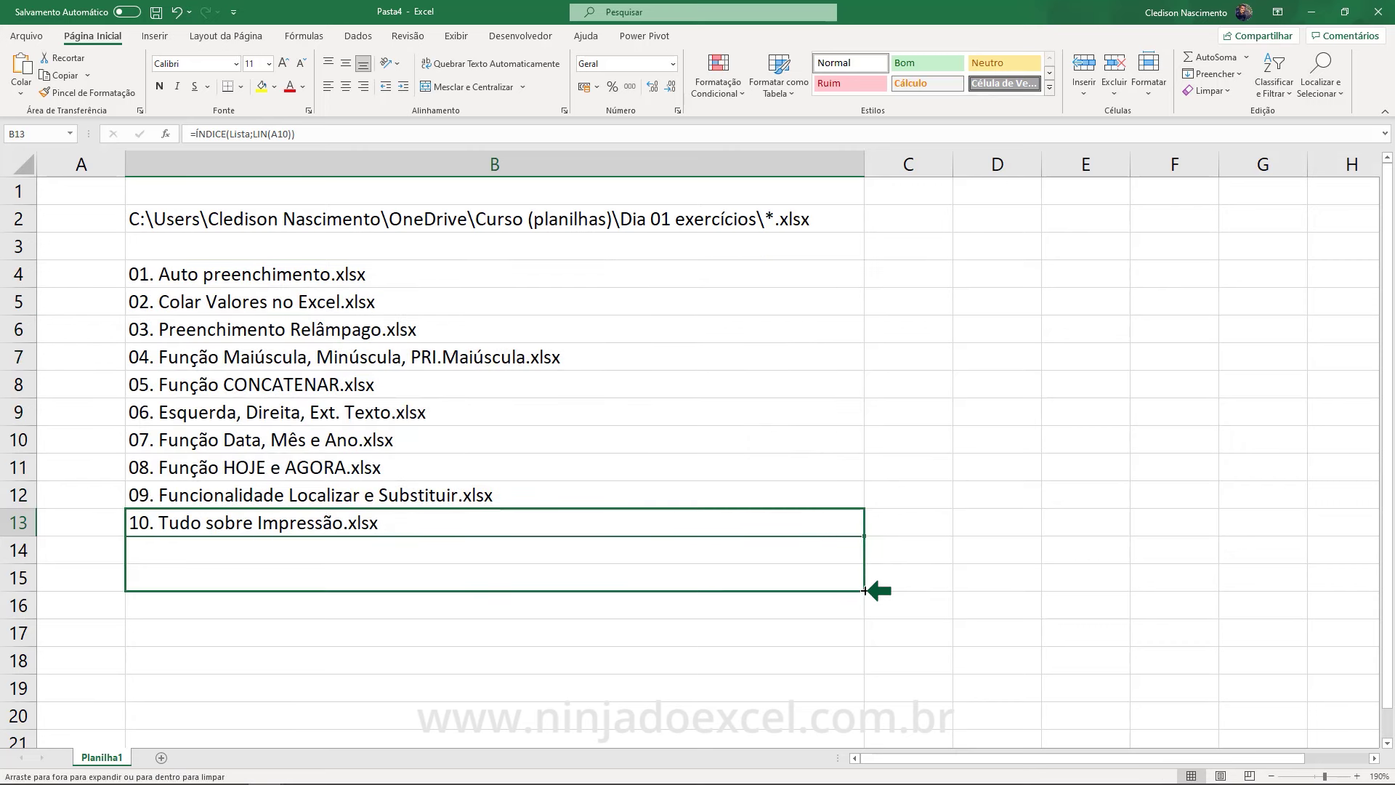
{"action": "left_click", "coordinate": [527, 556]}
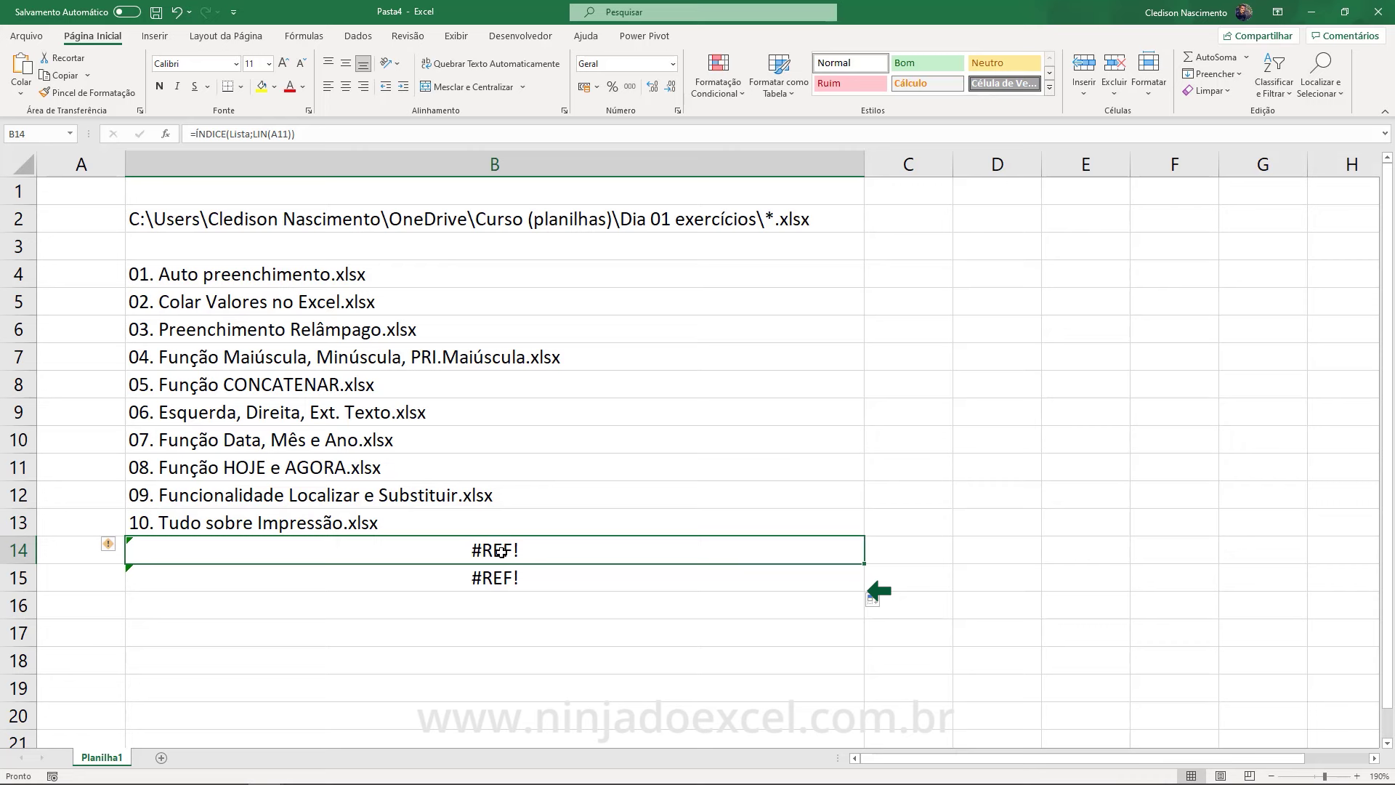
{"action": "left_click_drag", "start_coordinate": [501, 551], "coordinate": [501, 572]}
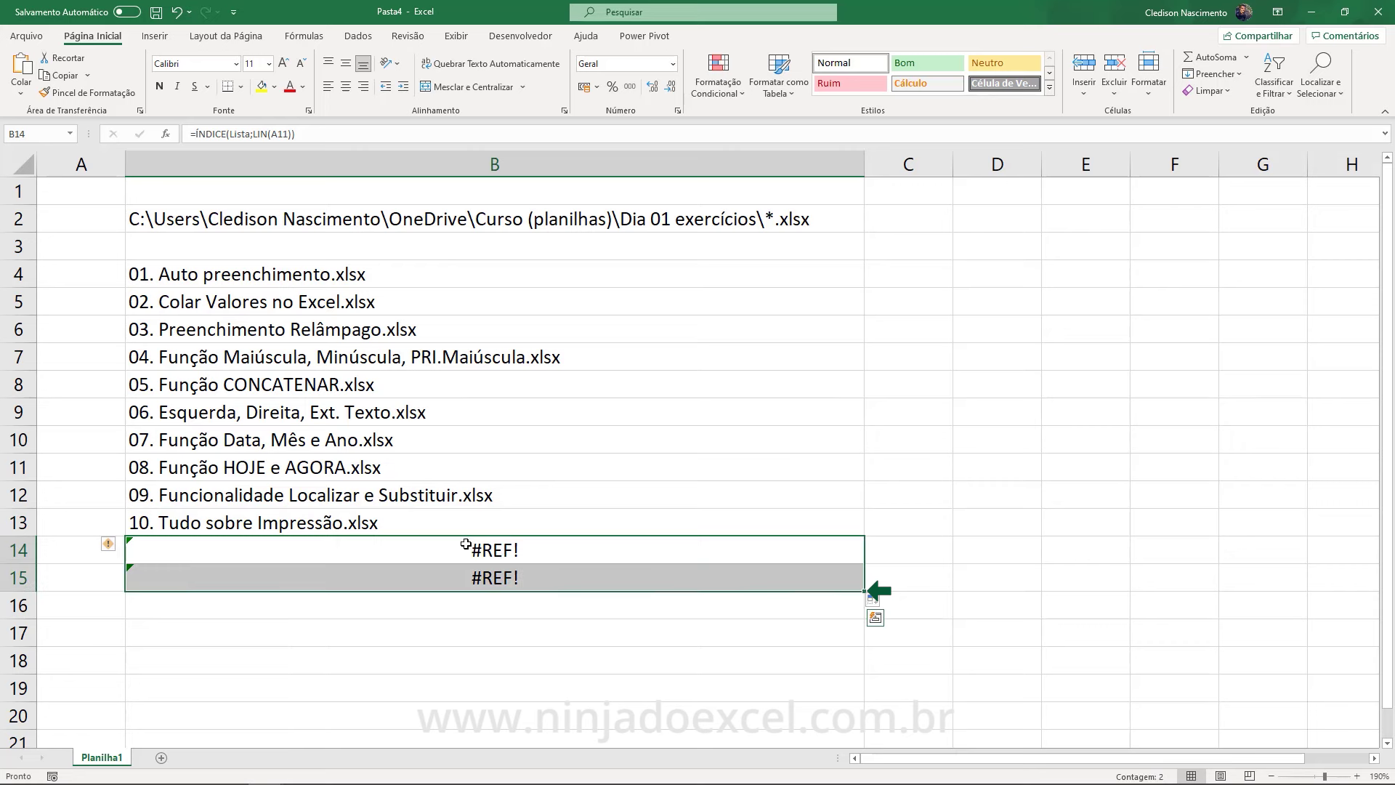
{"action": "key", "text": "Delete"}
{"action": "left_click", "coordinate": [258, 274]}
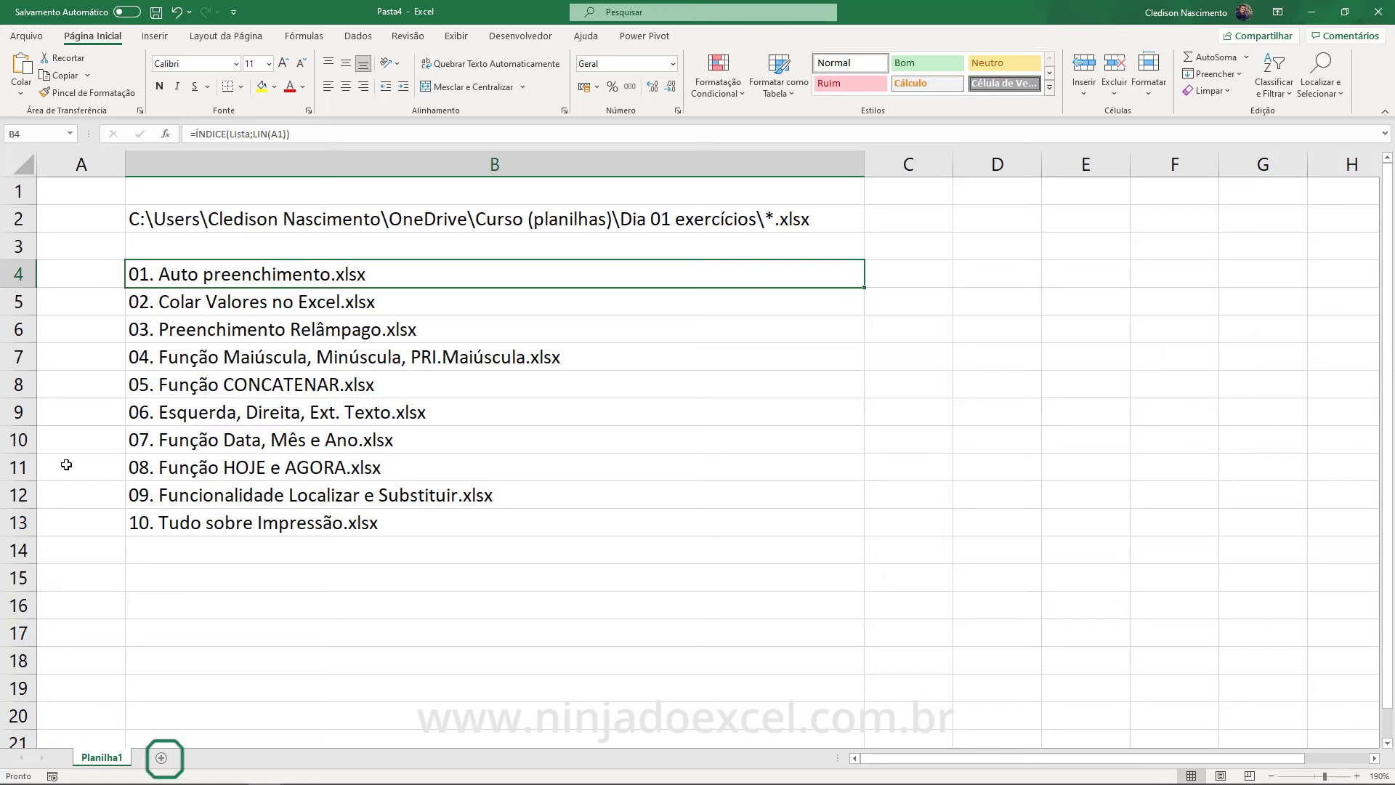
{"action": "key", "text": "Down"}
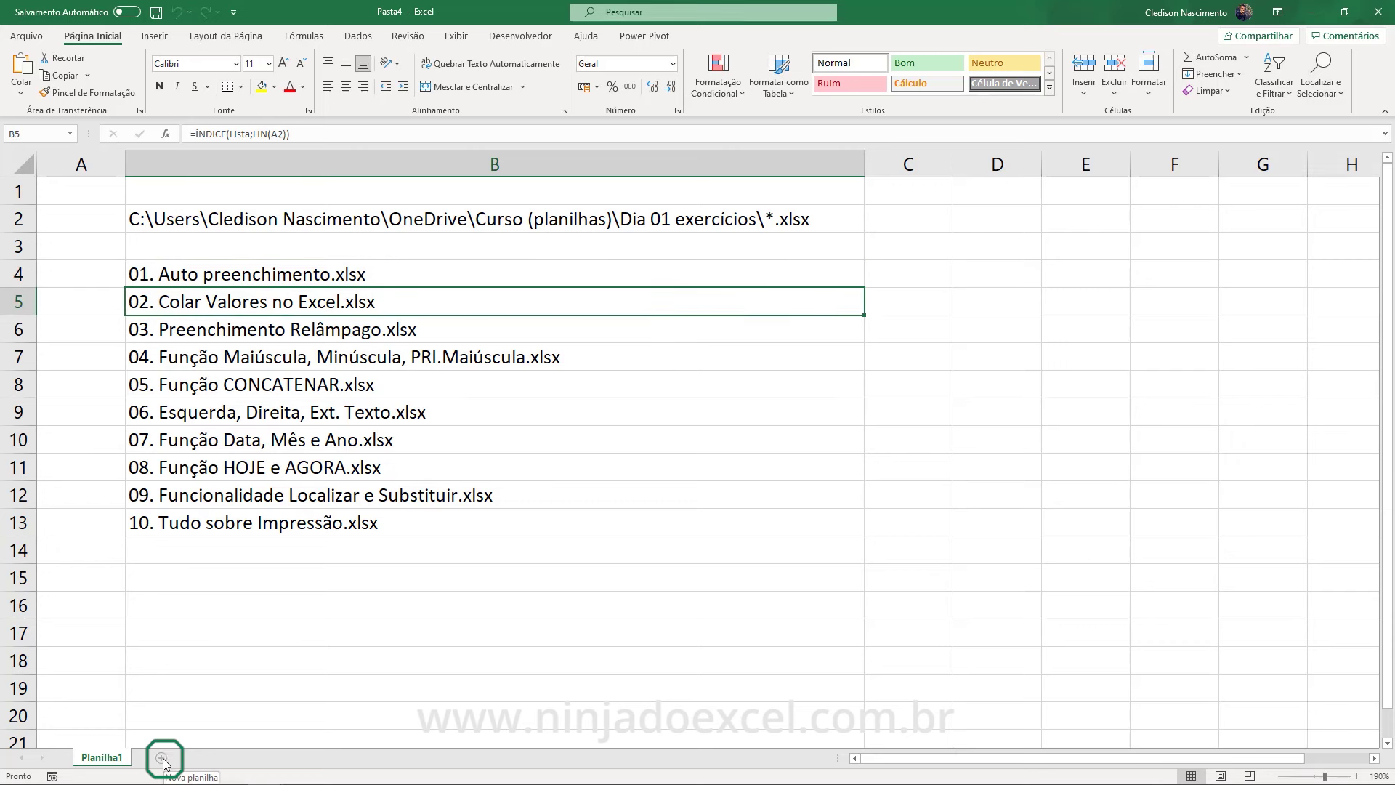
Add a new sheet and start a Dados > Obter Dados > De Arquivo > Da Pasta import
{"action": "left_click", "coordinate": [163, 759]}
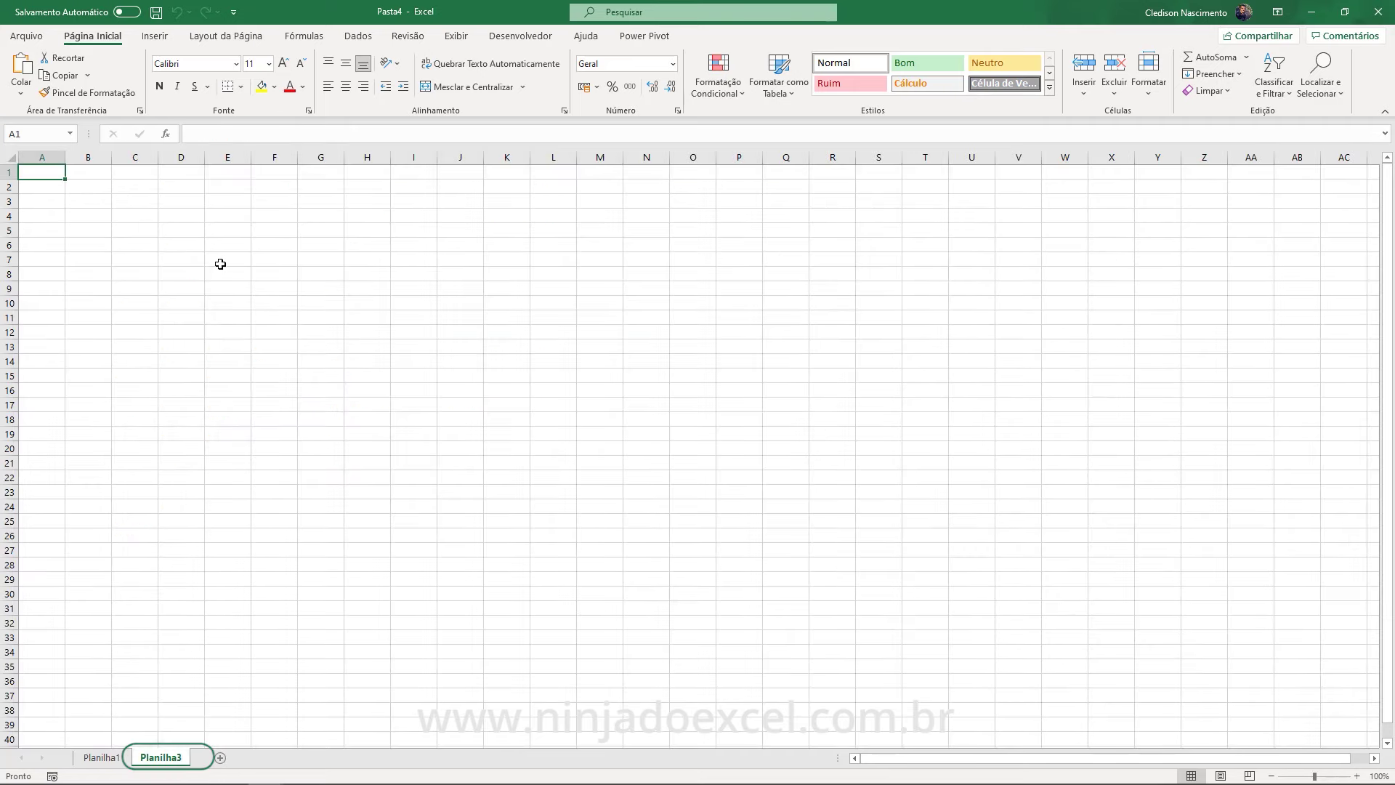
{"action": "left_click", "coordinate": [90, 188]}
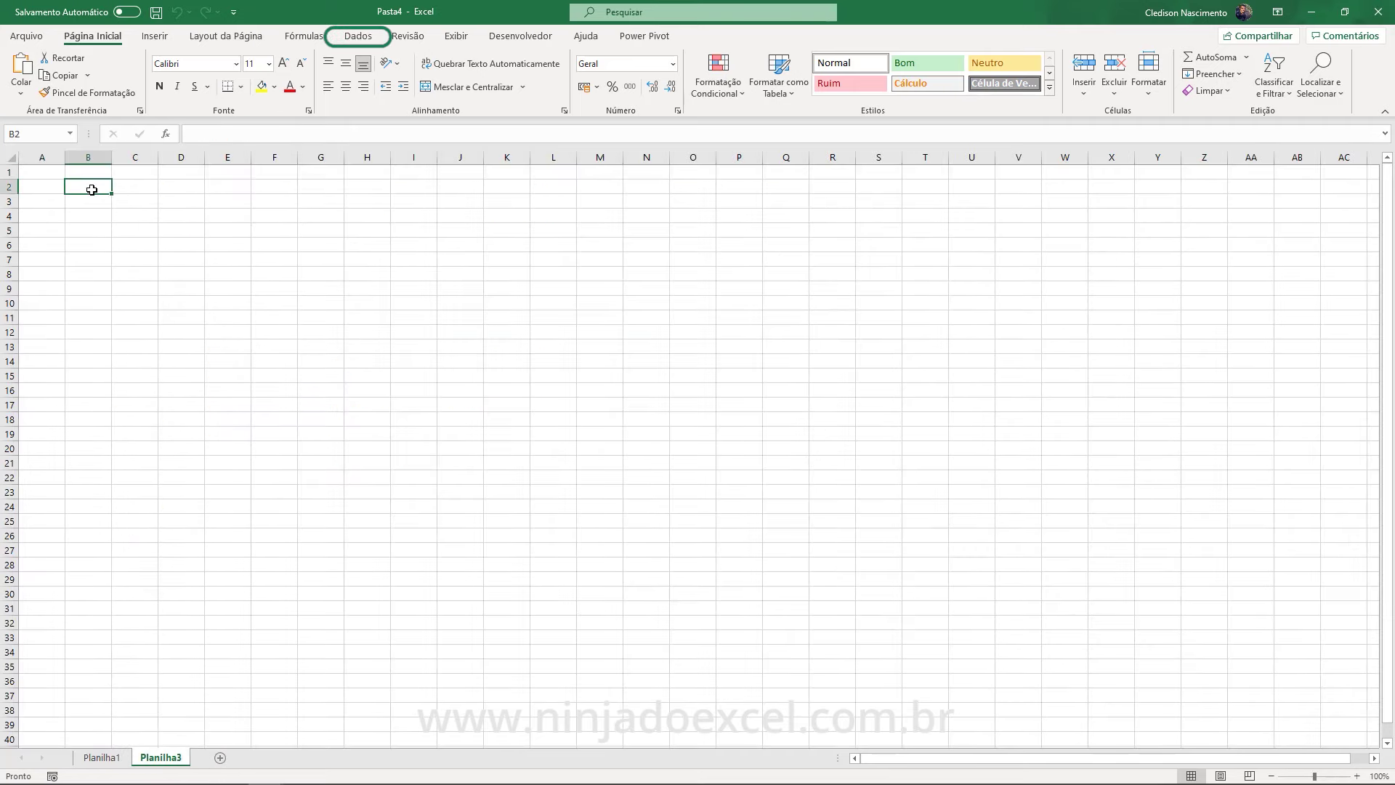
{"action": "left_click", "coordinate": [356, 38]}
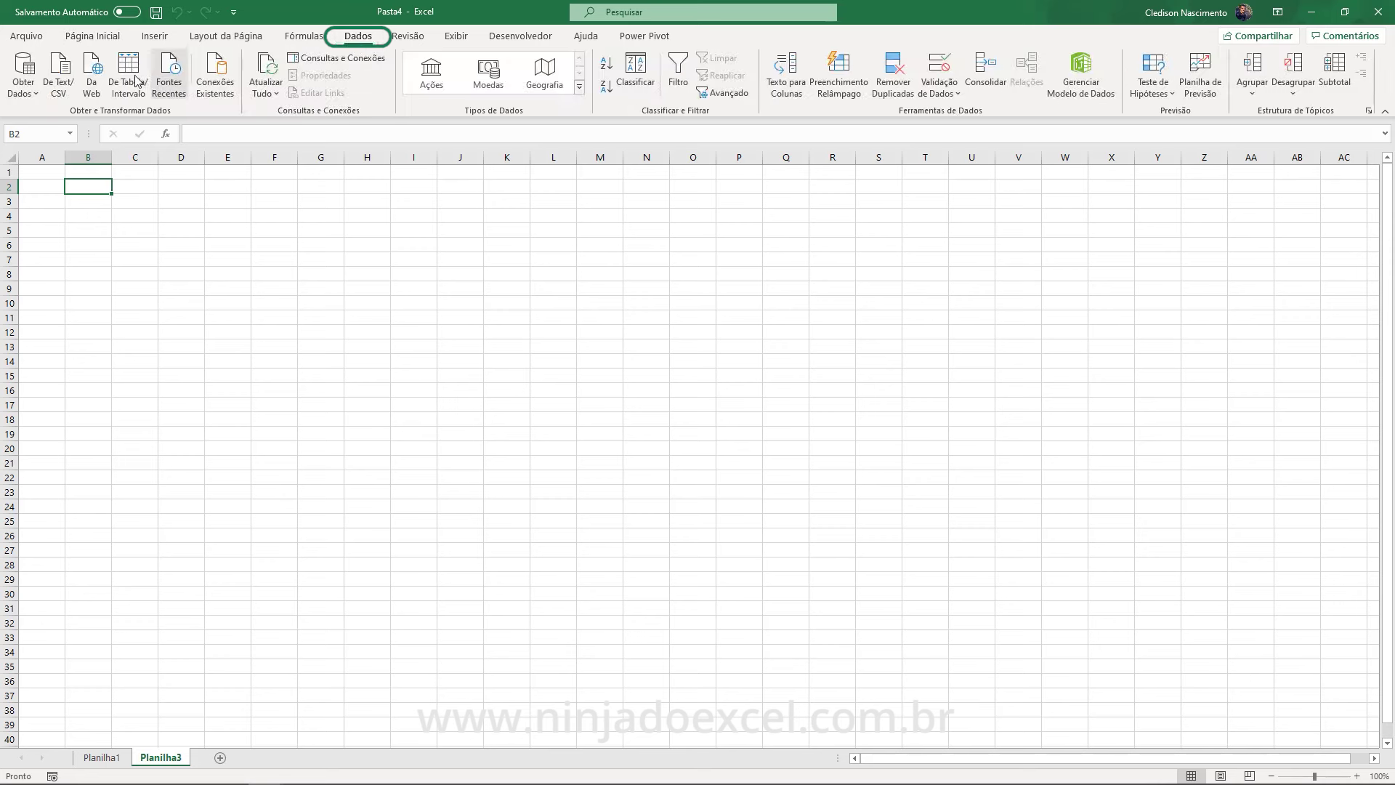
{"action": "left_click", "coordinate": [31, 94]}
{"action": "mouse_move", "coordinate": [69, 119]}
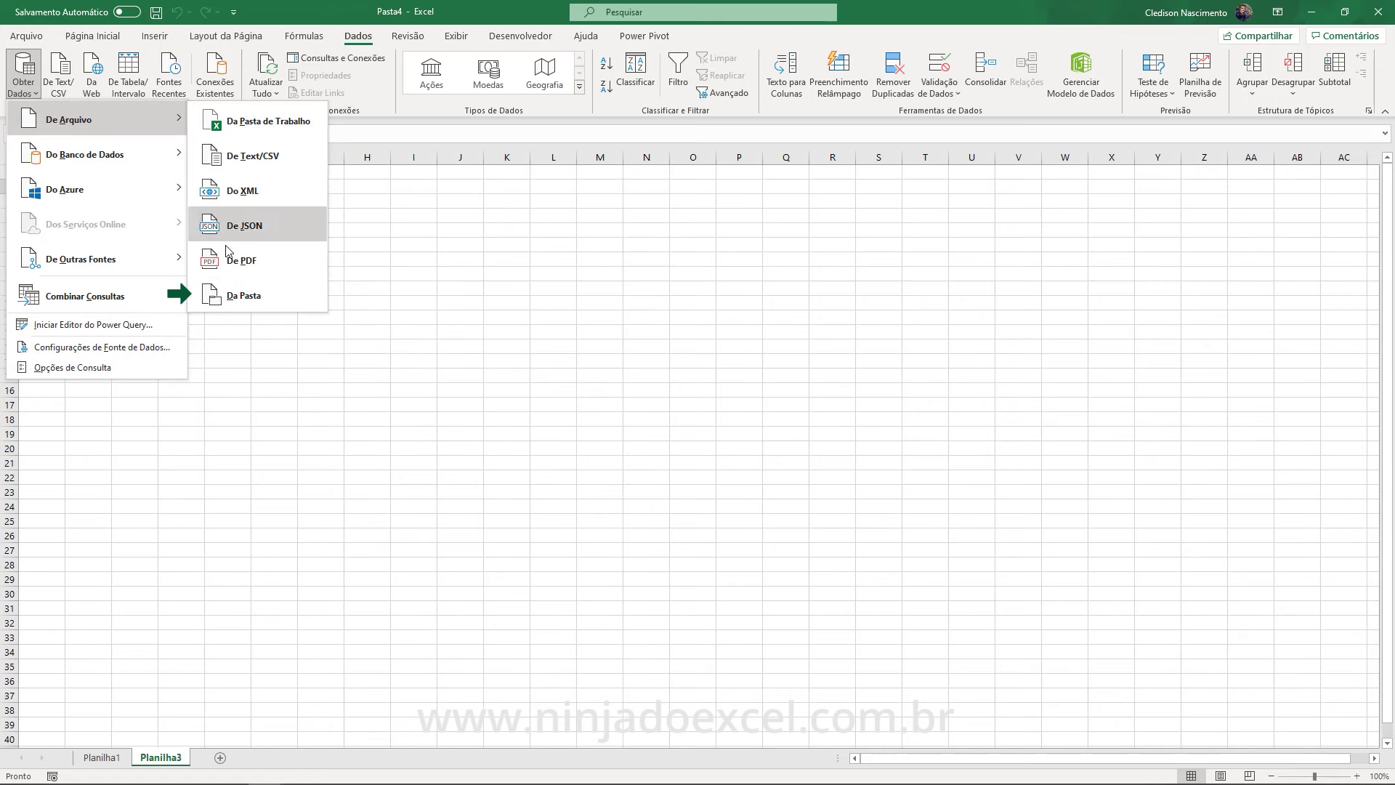
{"action": "left_click", "coordinate": [237, 298]}
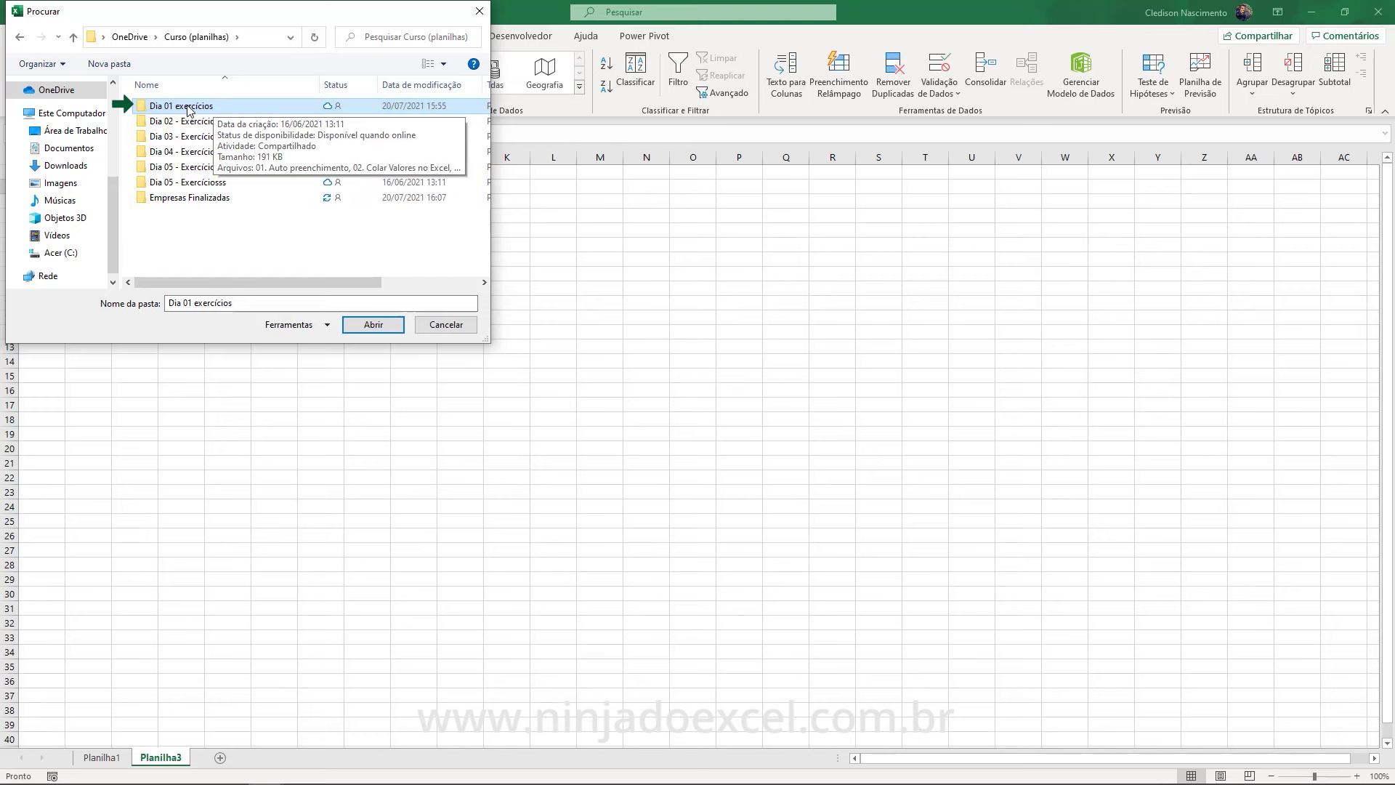
Confirm Dia 01 exercícios as the source folder and load its 10-file list into a new sheet
{"action": "left_click", "coordinate": [373, 324]}
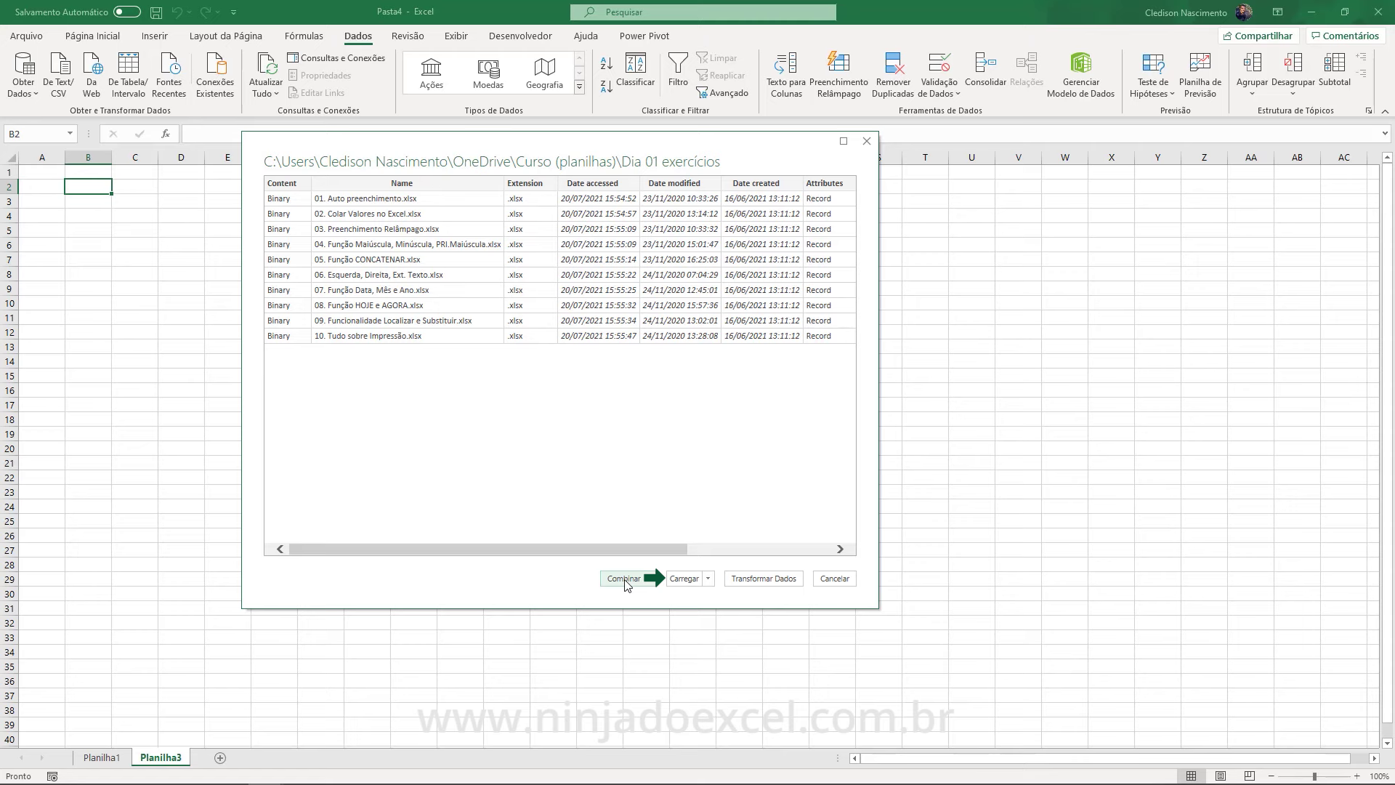
{"action": "left_click", "coordinate": [626, 584]}
{"action": "left_click", "coordinate": [679, 580]}
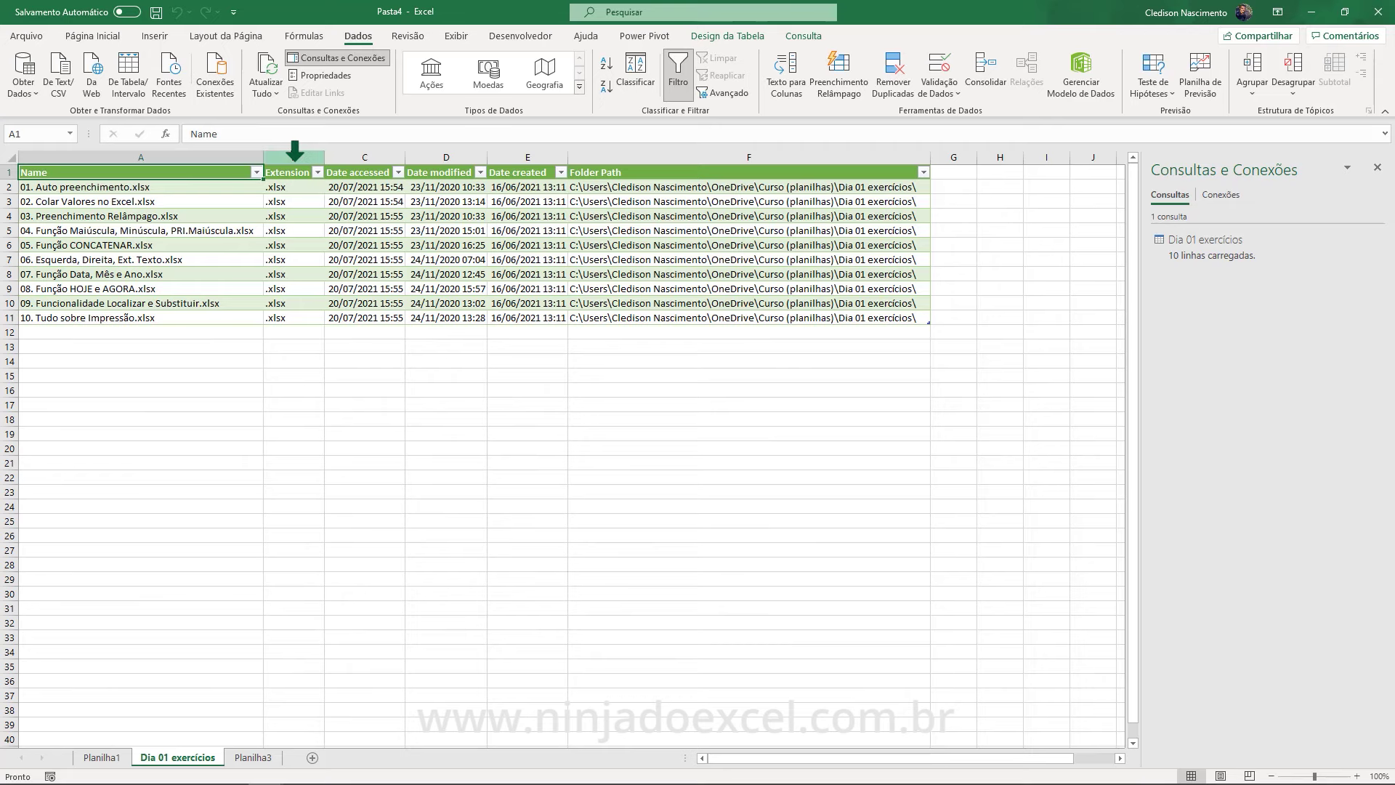
Delete the Extension through Folder Path columns, keeping only Name, then return to Planilha1
{"action": "left_click_drag", "start_coordinate": [294, 150], "coordinate": [657, 150]}
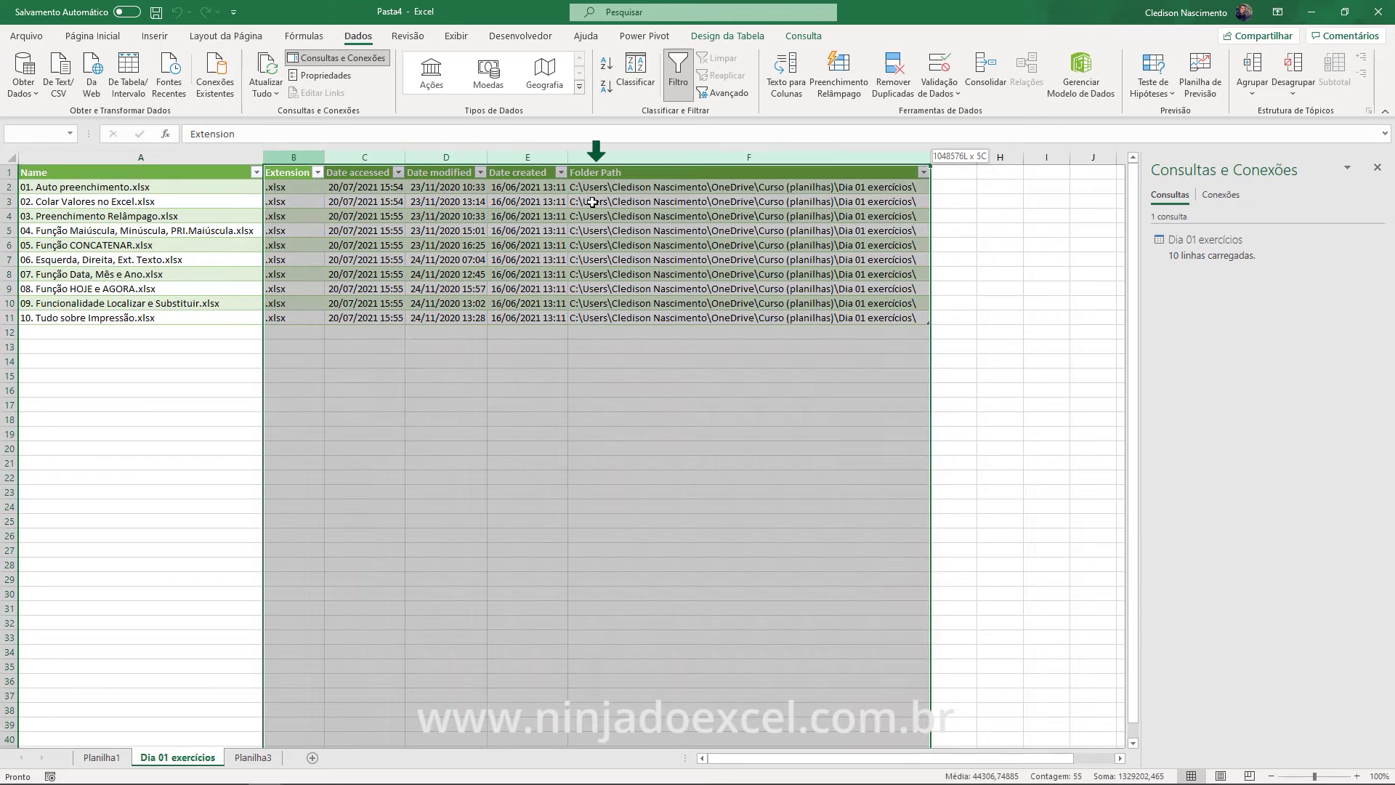
{"action": "right_click", "coordinate": [307, 156]}
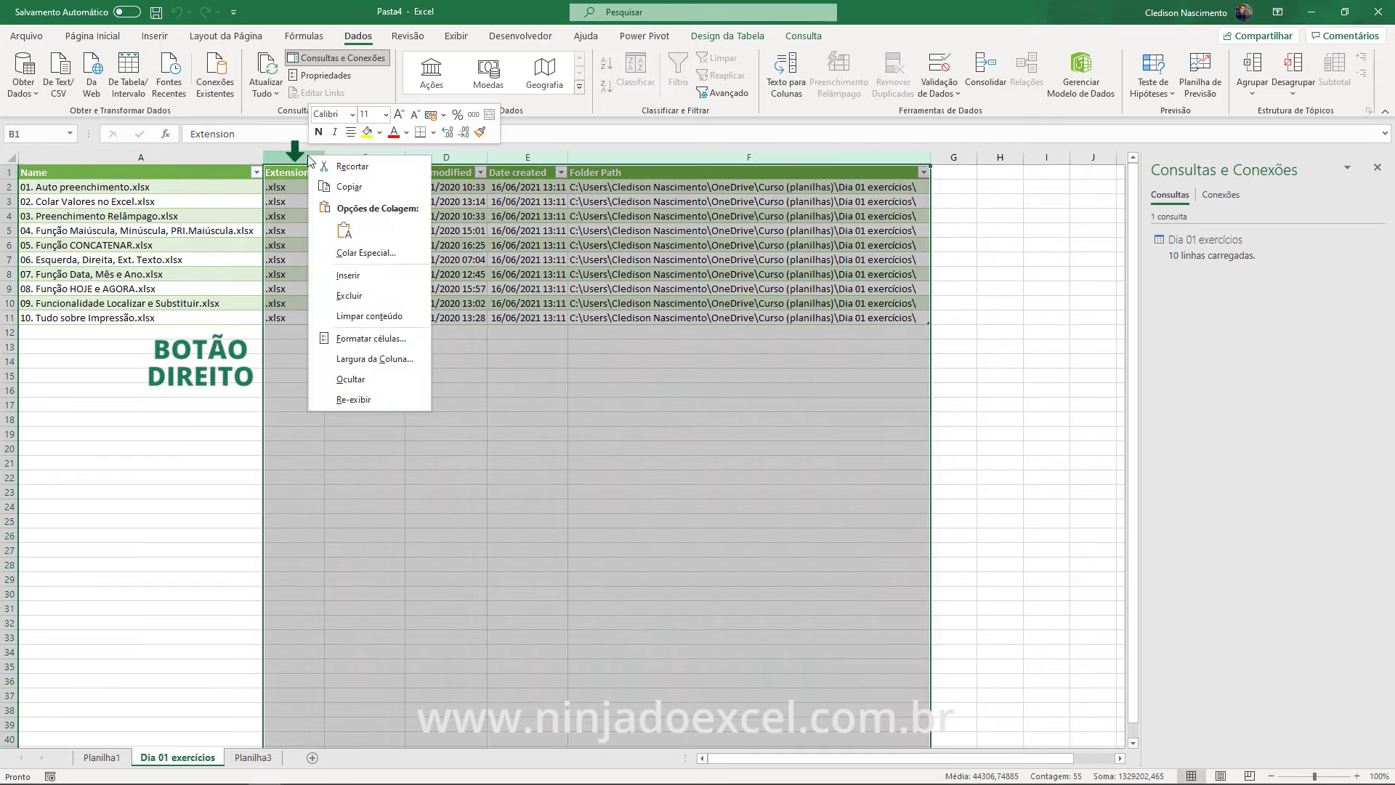
{"action": "left_click", "coordinate": [356, 296]}
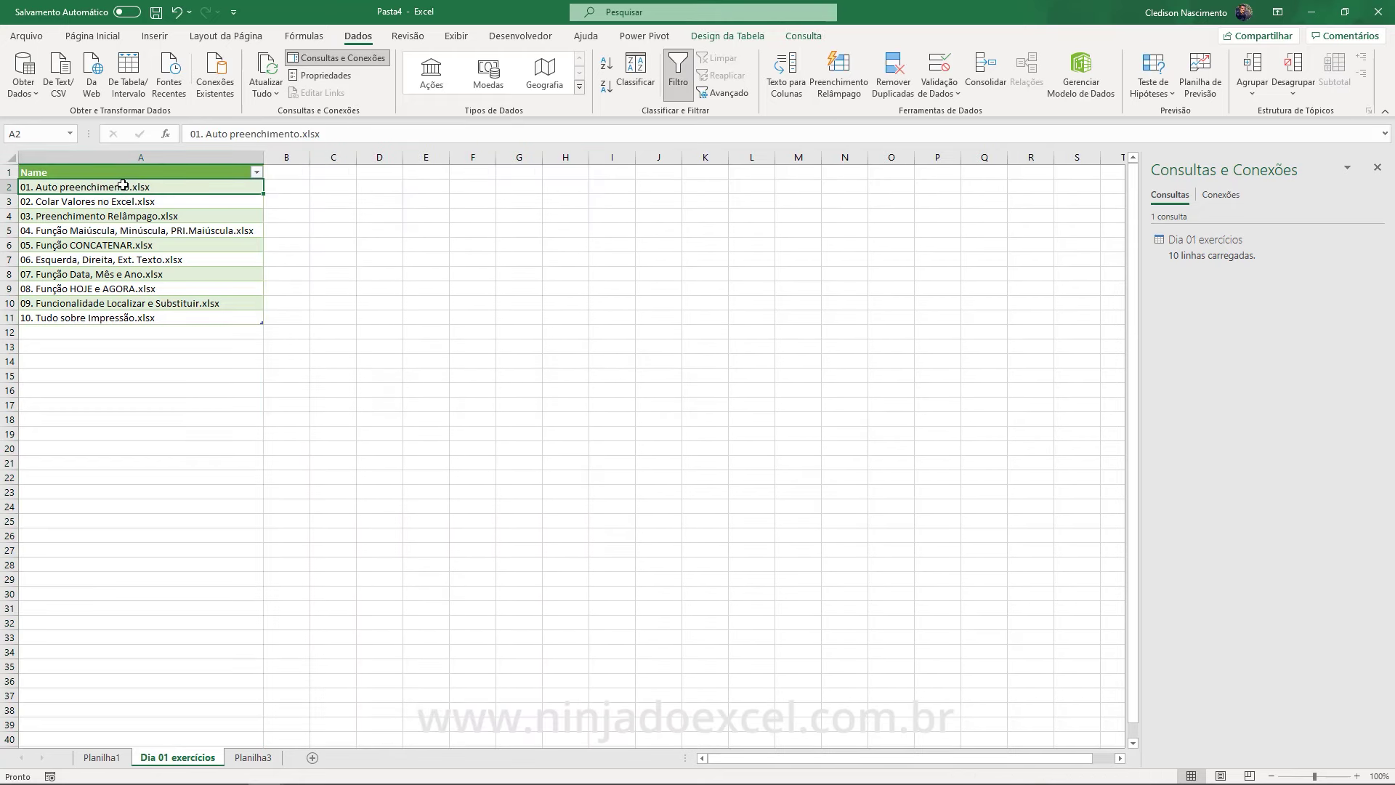
{"action": "left_click_drag", "start_coordinate": [122, 186], "coordinate": [122, 294]}
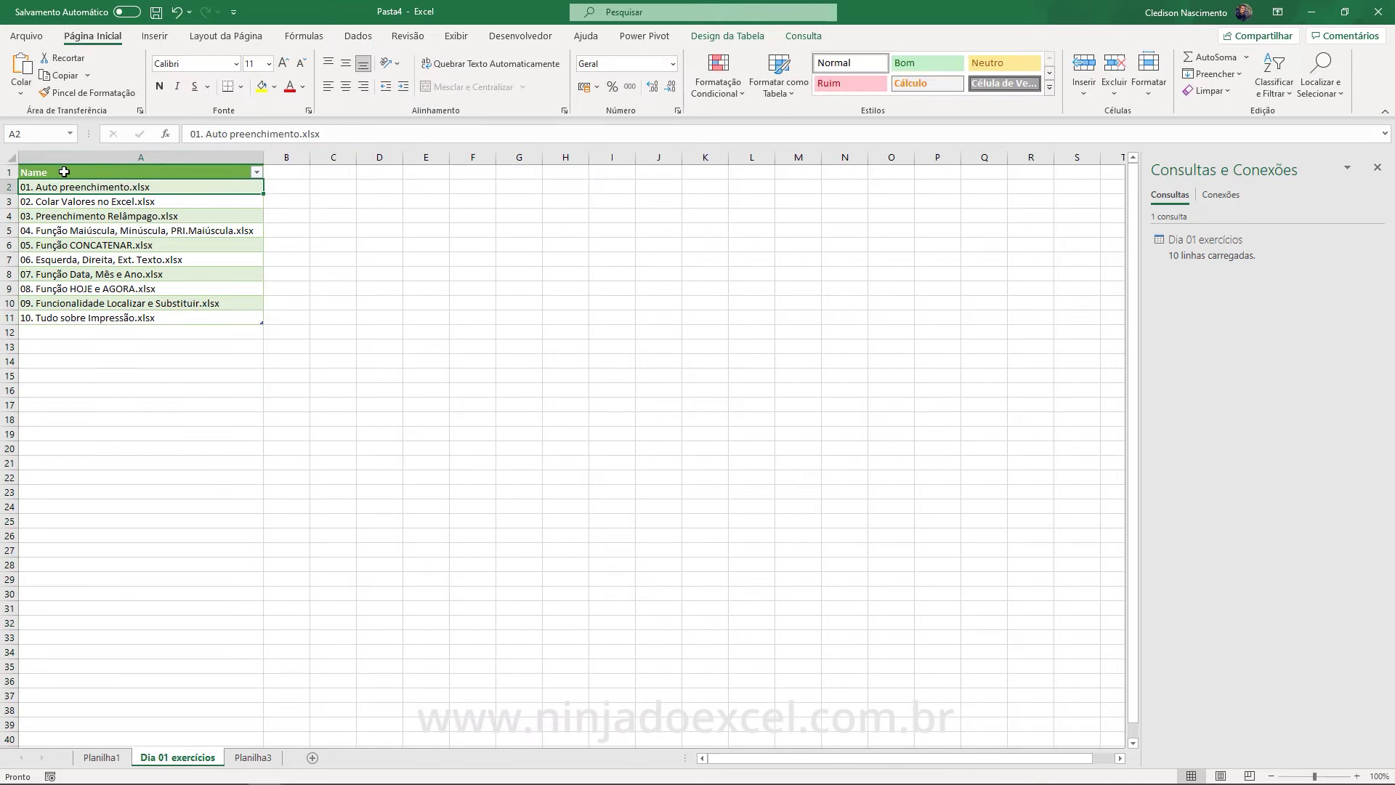
{"action": "left_click", "coordinate": [64, 171]}
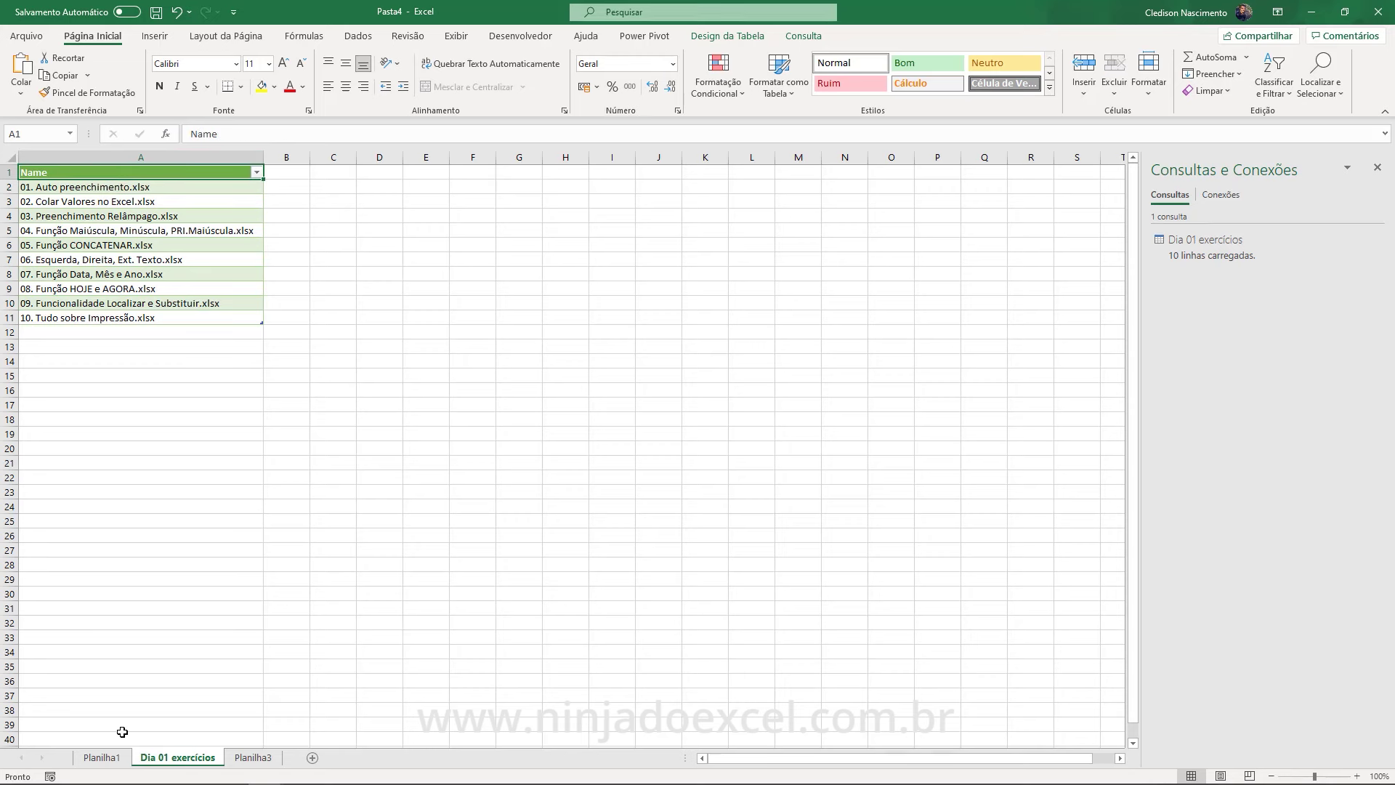
{"action": "left_click", "coordinate": [102, 756]}
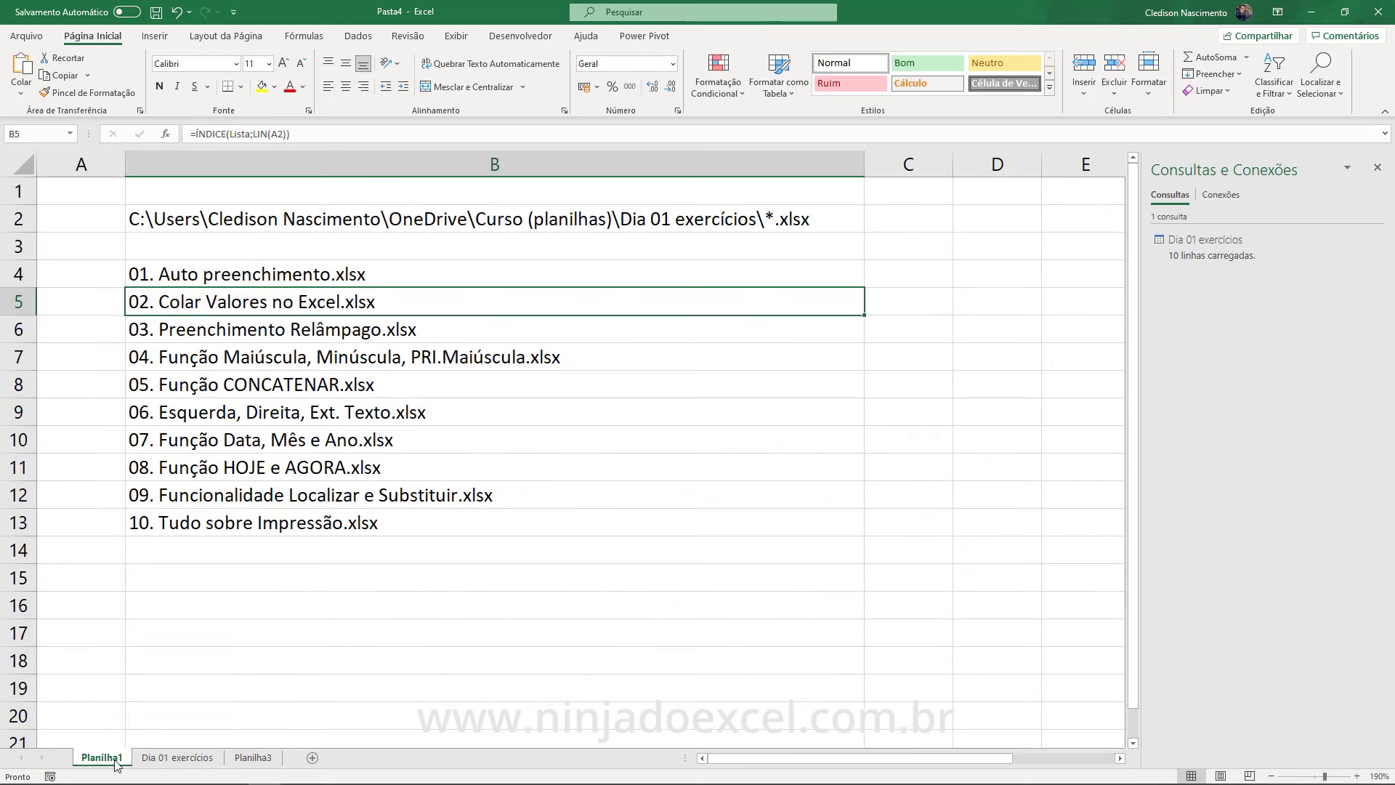
{"action": "left_click", "coordinate": [209, 276]}
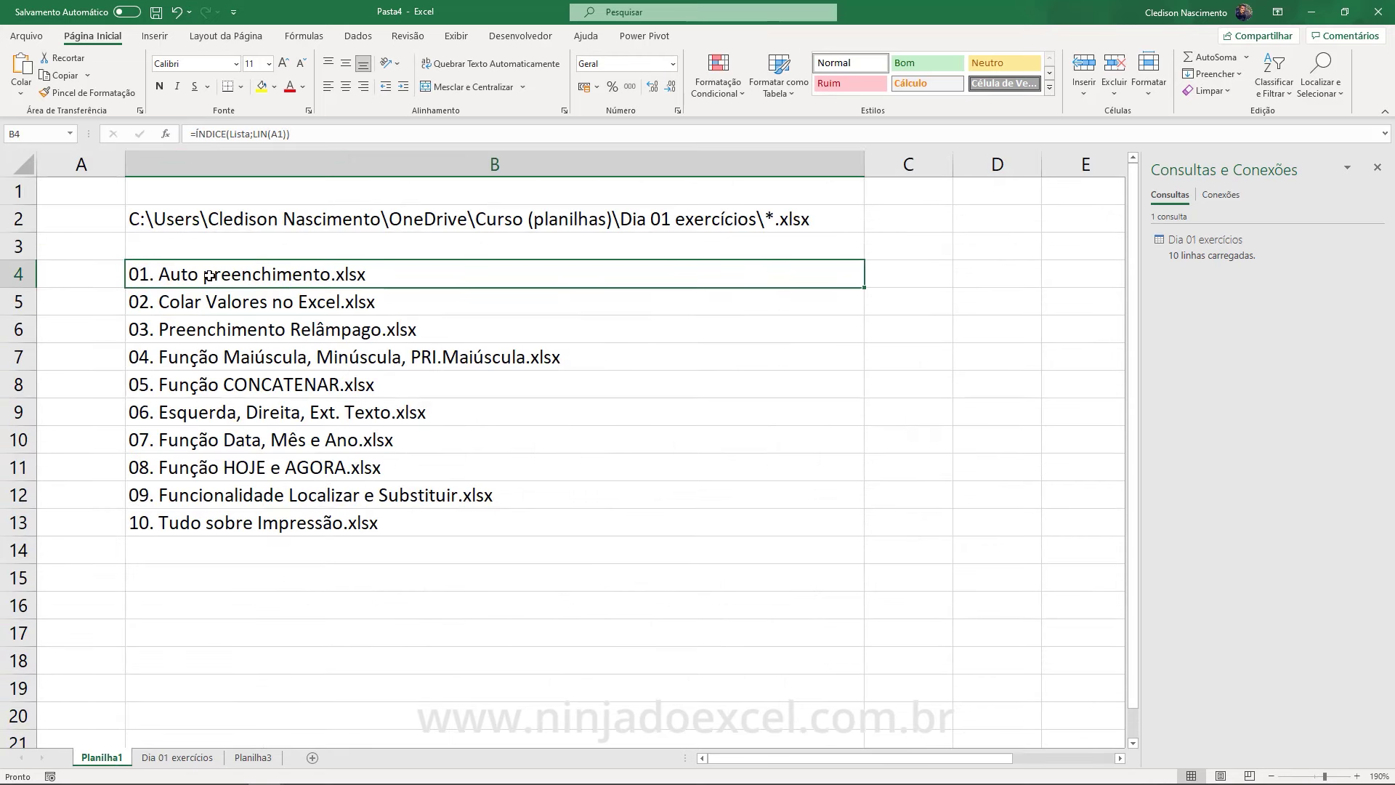